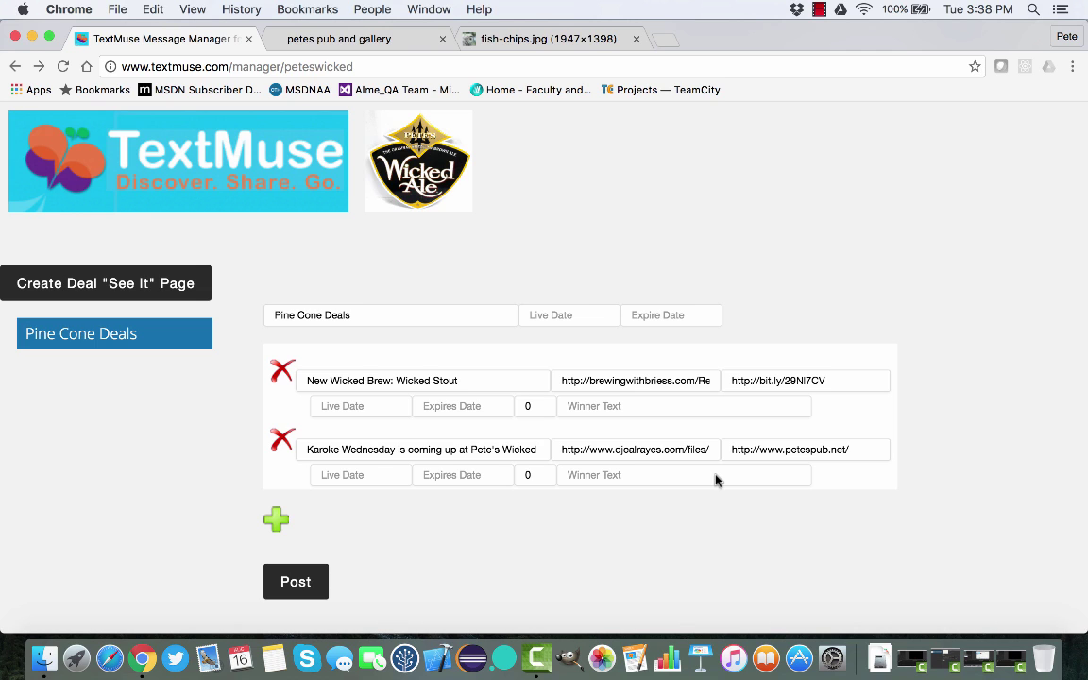
Start a new deal "See It" page and title it "Great deals on Fish and Chips!"
click(502, 453)
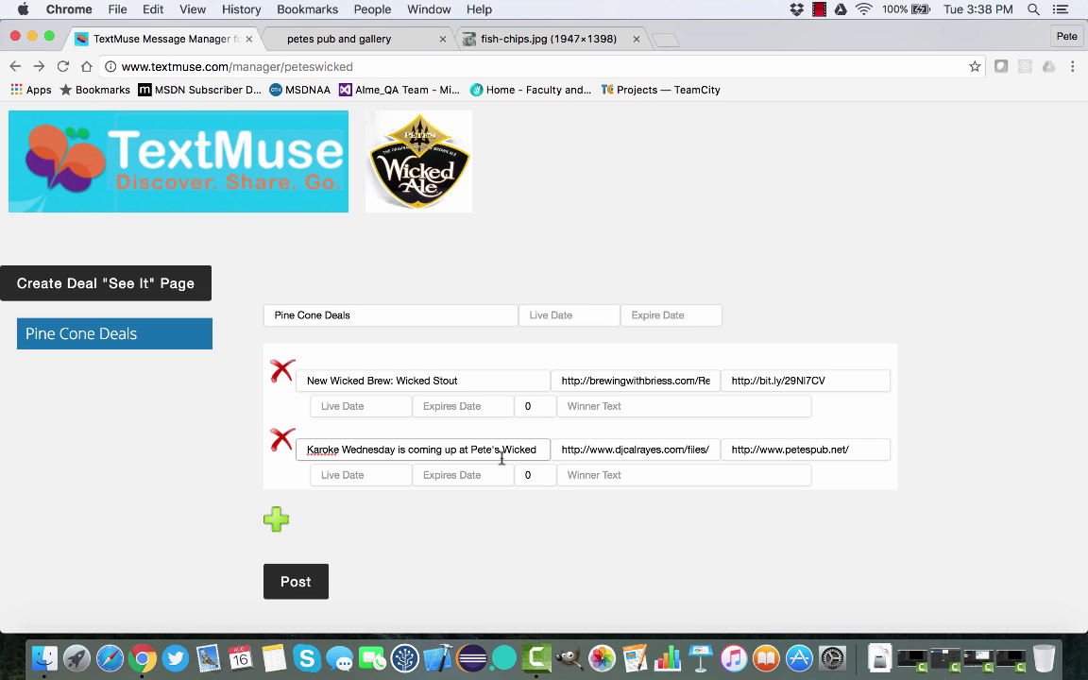
click(128, 286)
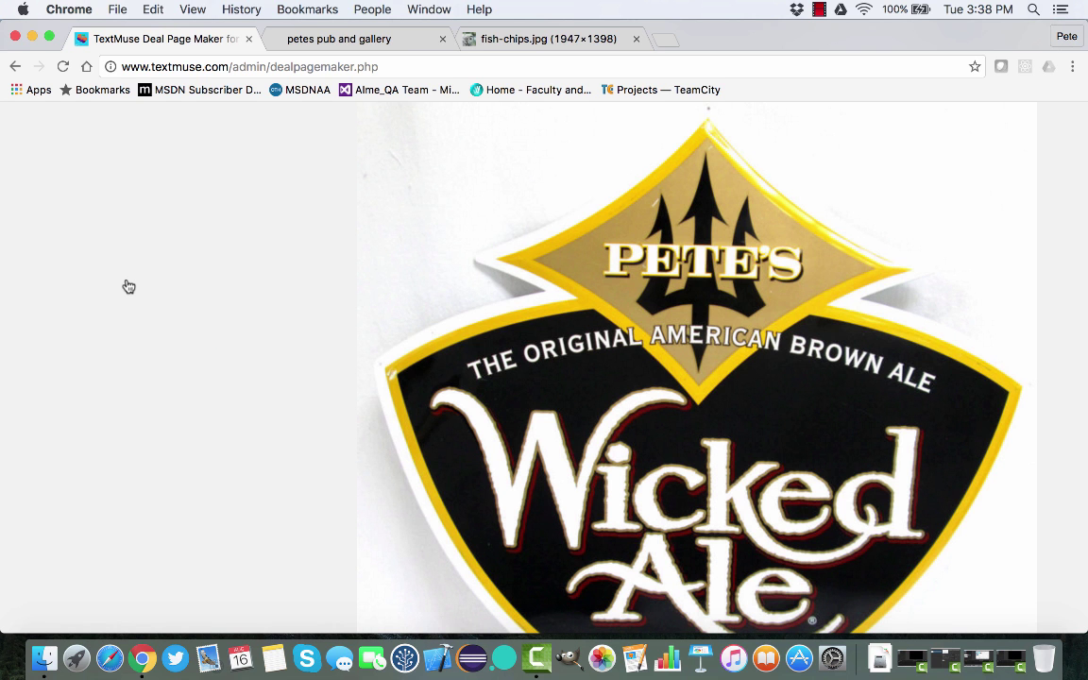
scroll(154, 319, down, 5)
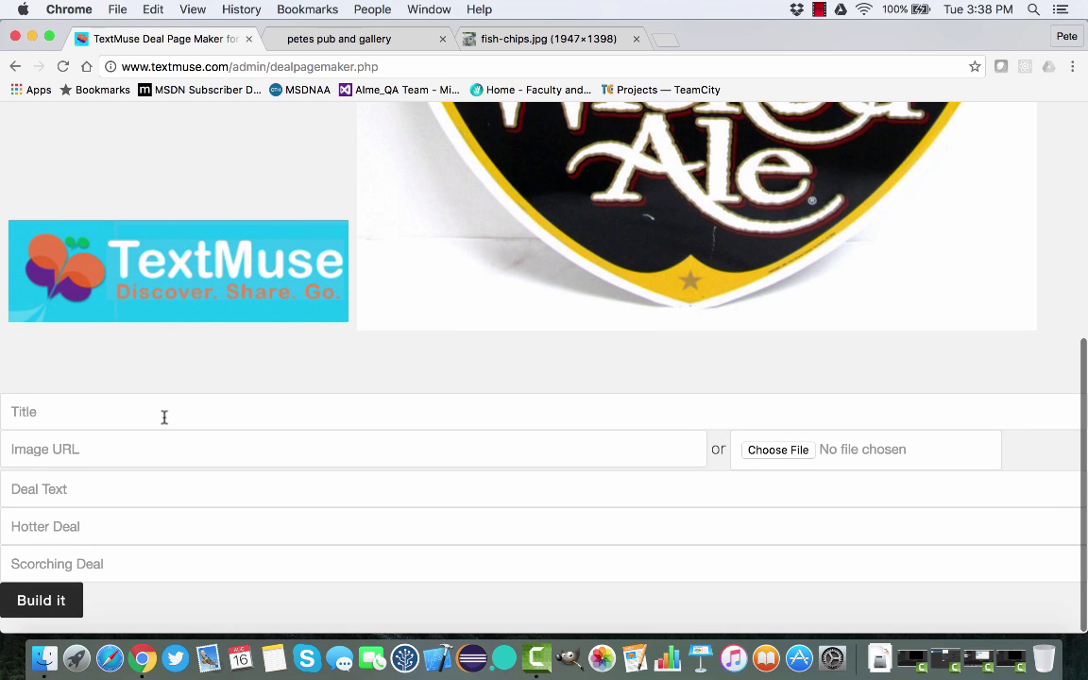
click(170, 414)
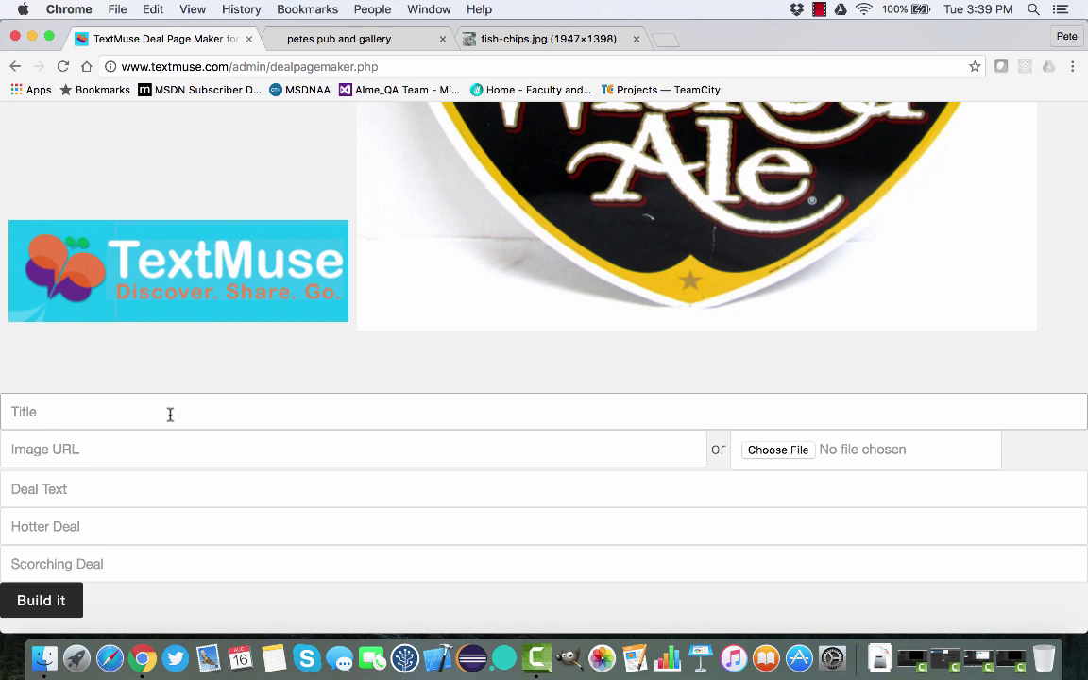
text(Great )
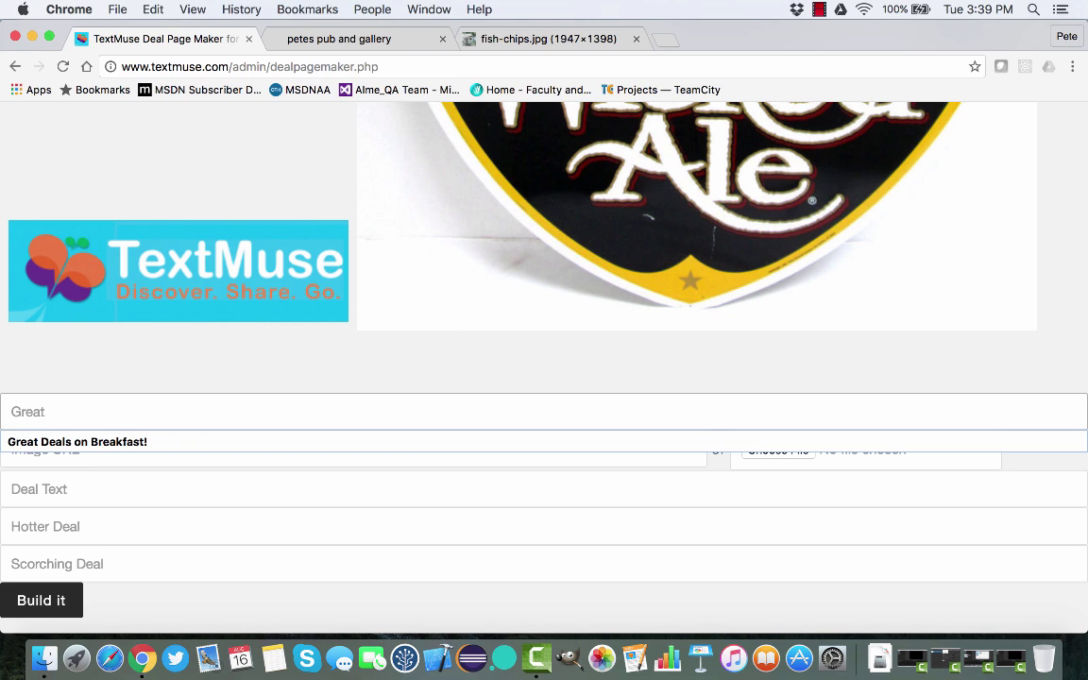
text(deals on Fish ad)
key(BackSpace)
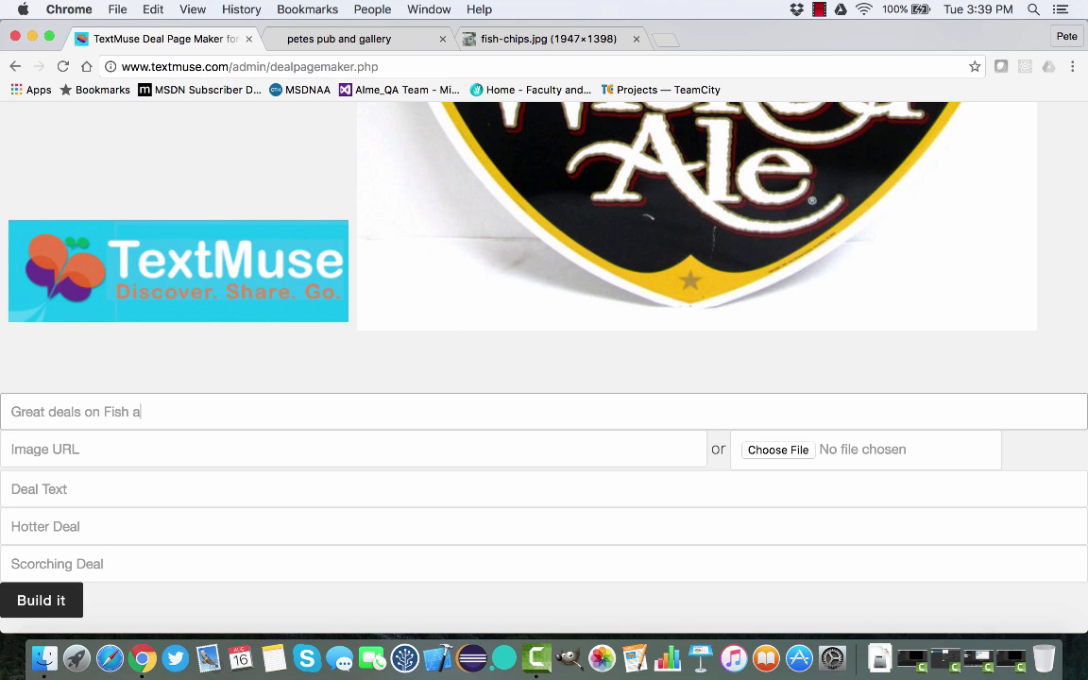
text(nd Chips!)
Copy the web address of the open fish-chips.jpg picture and paste it as the deal's image URL
click(529, 38)
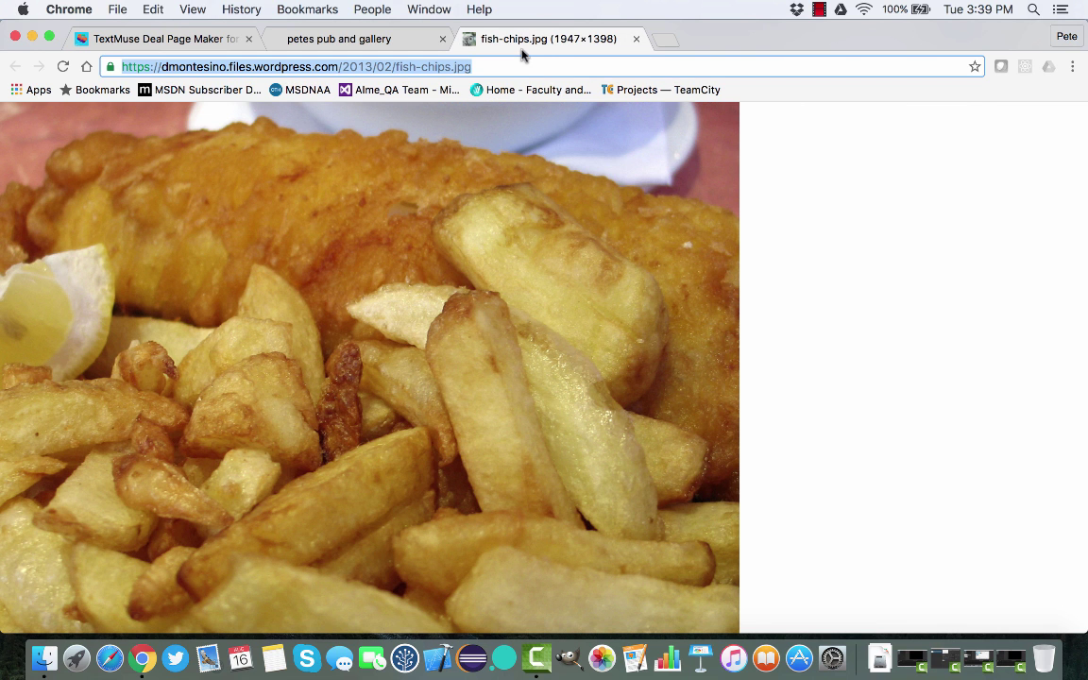
right_click(512, 64)
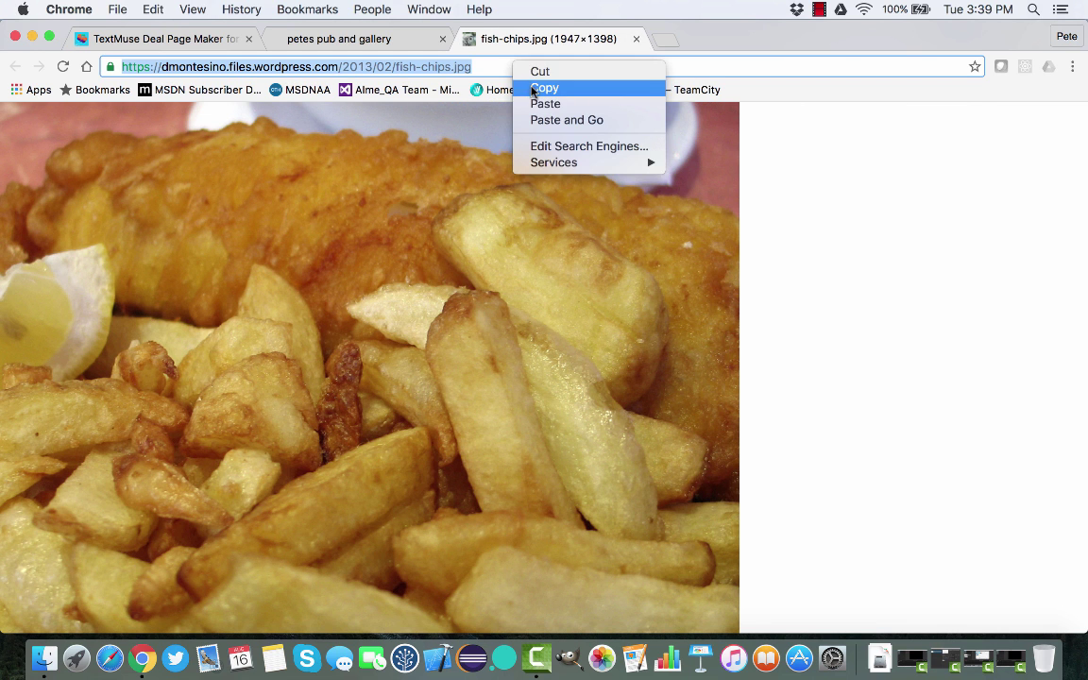
click(519, 87)
click(186, 39)
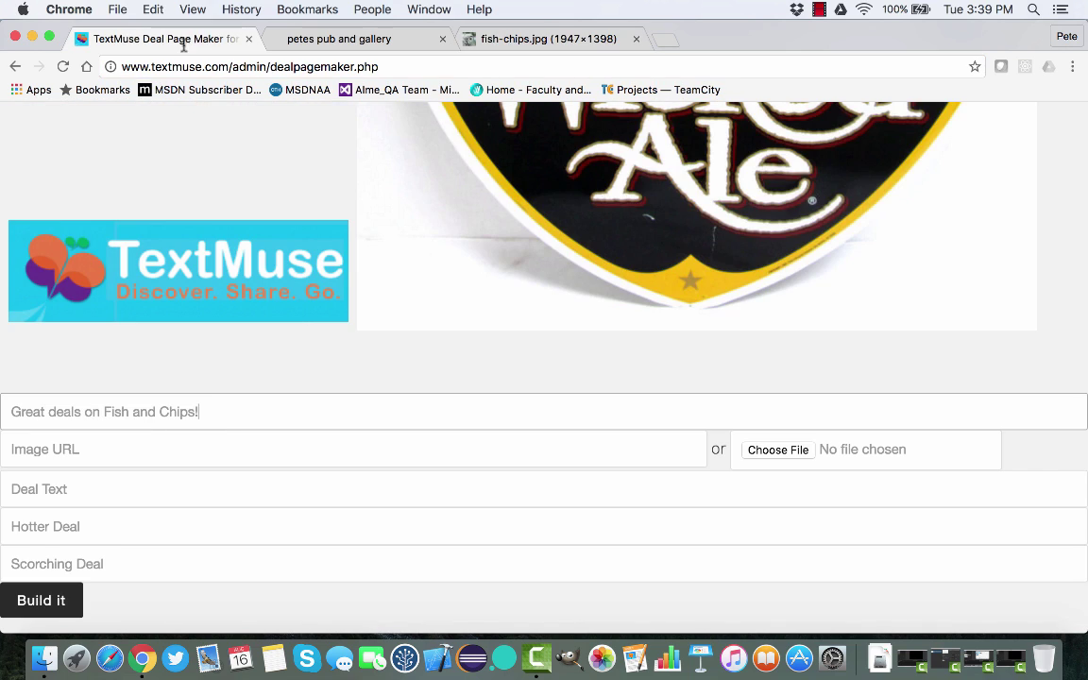
click(171, 443)
key(super+v)
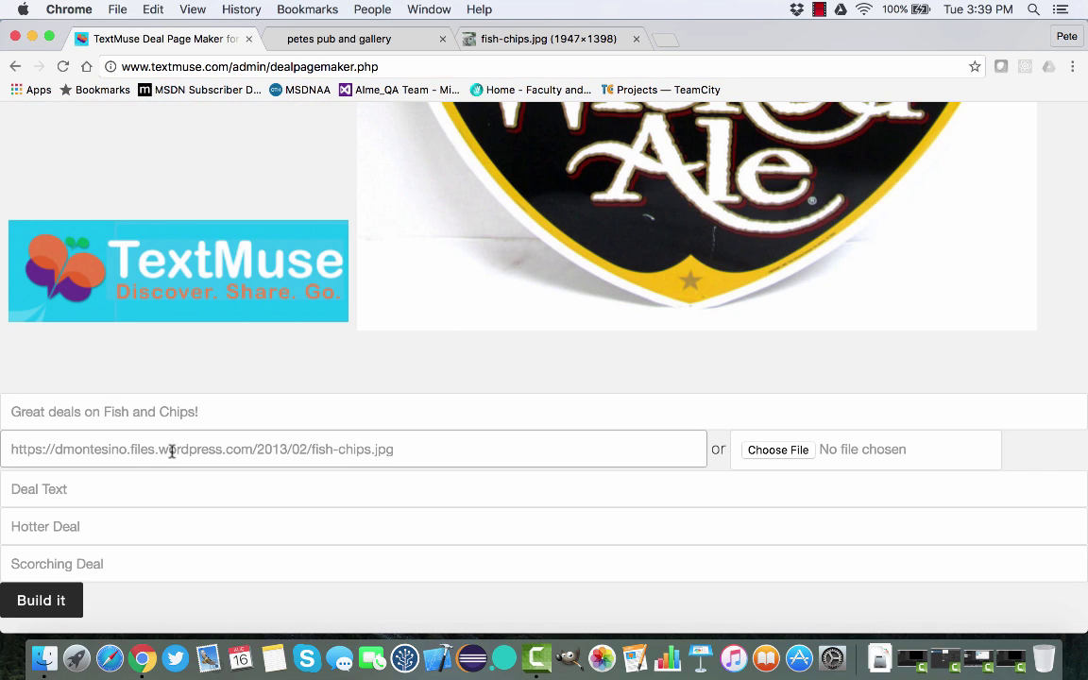
Enter the deal text "Get a great deal on Fish and Chips dinner, for only $14.95"
click(178, 493)
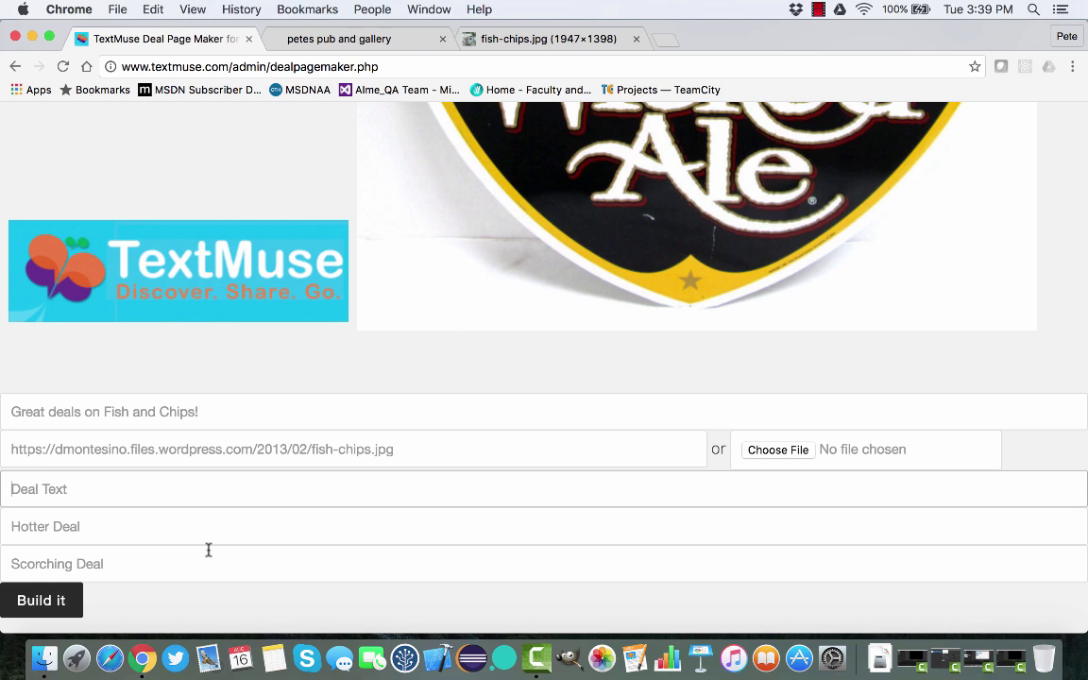
text(Get a great)
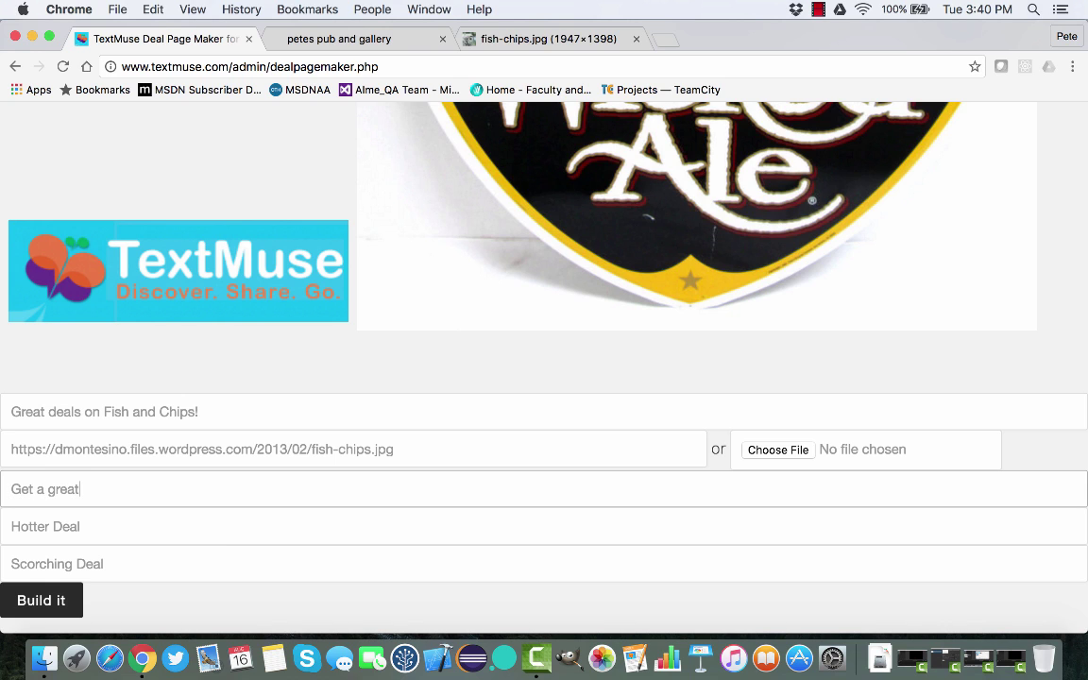
text( deal on Fish and Chips)
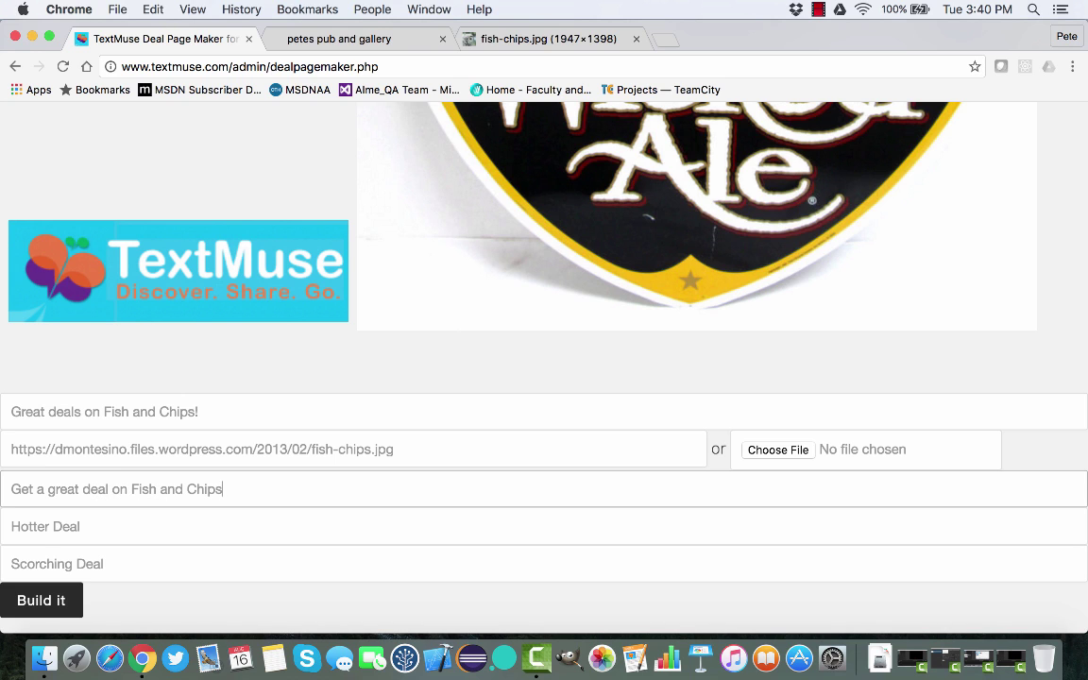
text( dinner, for only $14.95)
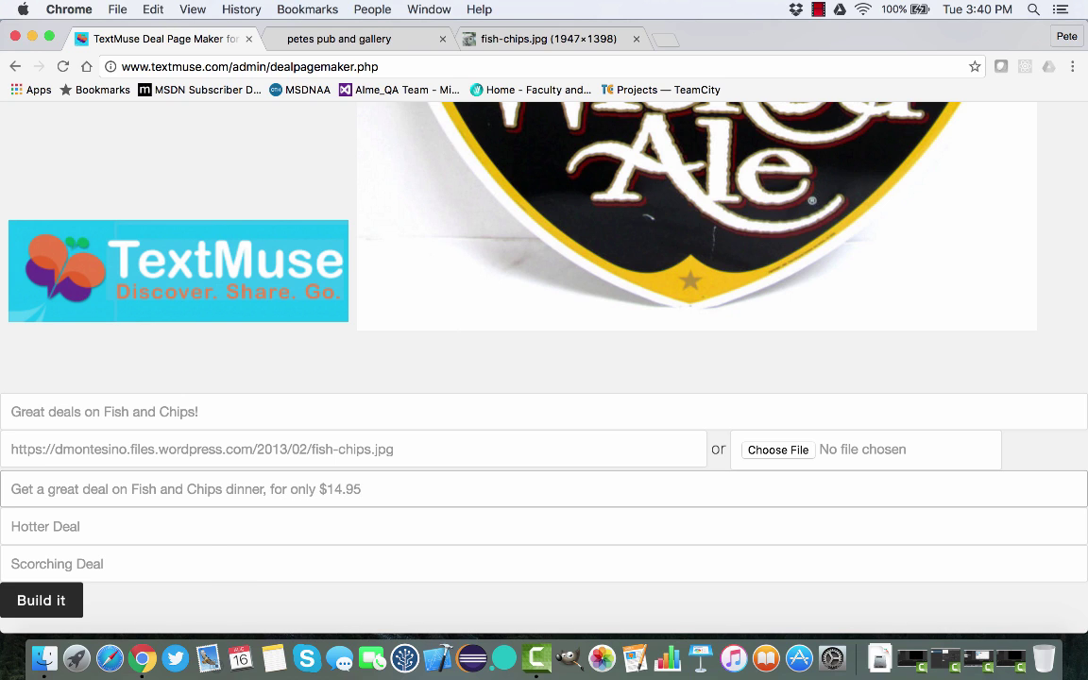
Enter the hotter deal "Share this deal with five other people, and get a badge. Show us your Pete's badge, and your dinner is $13.95"
click(293, 534)
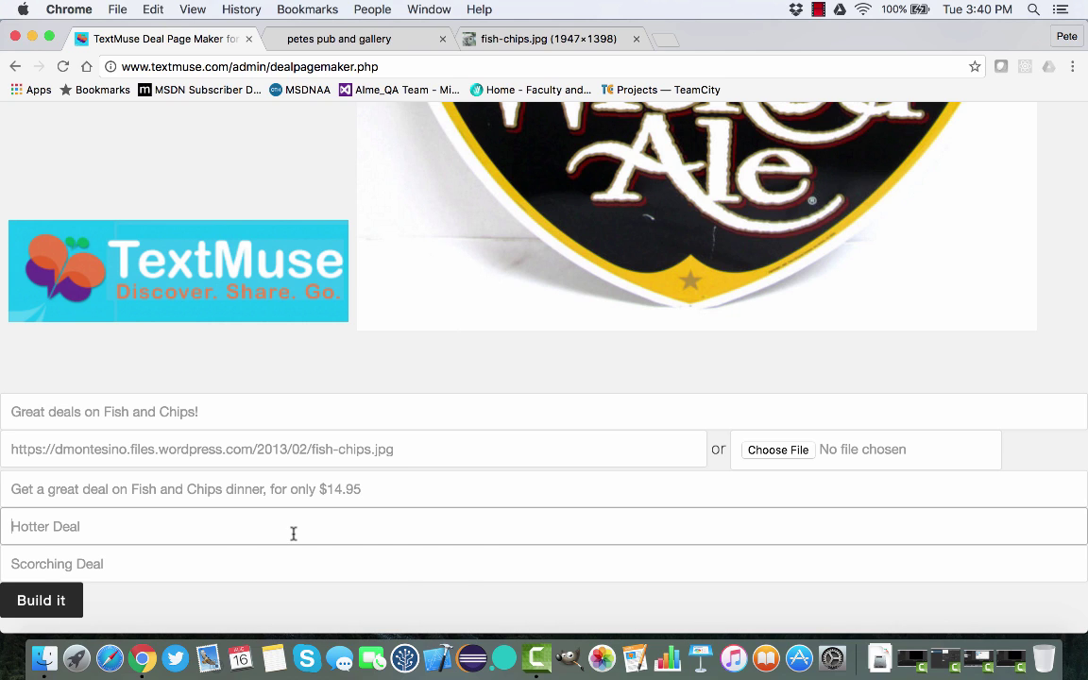
text(Share this dea)
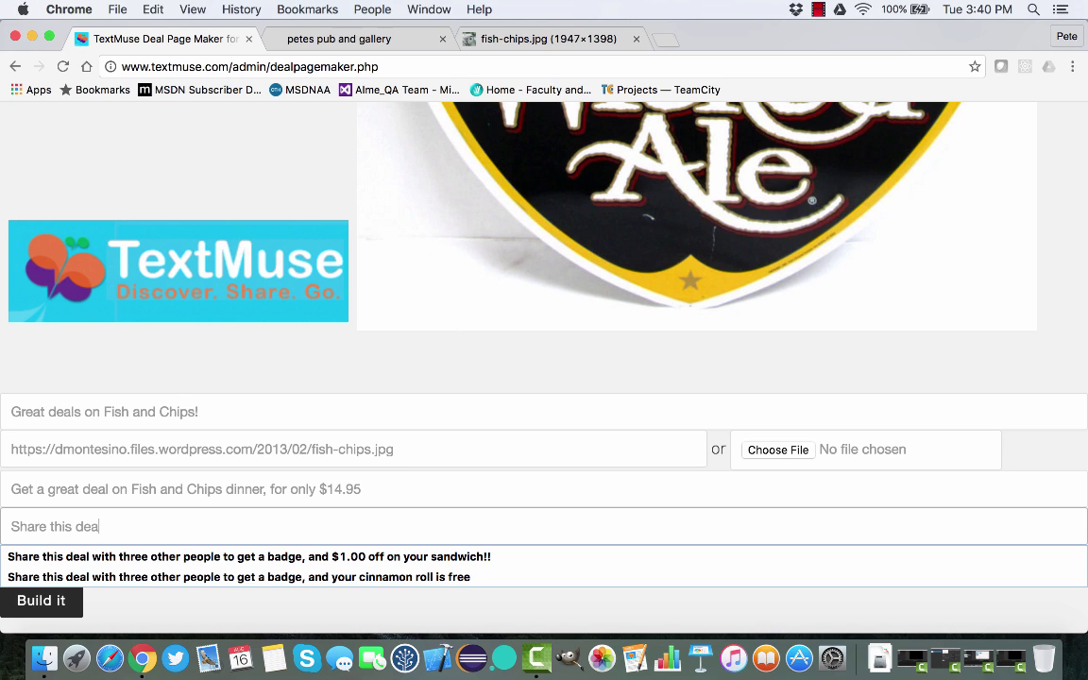
text(l with)
key(BackSpace)
text(five other f)
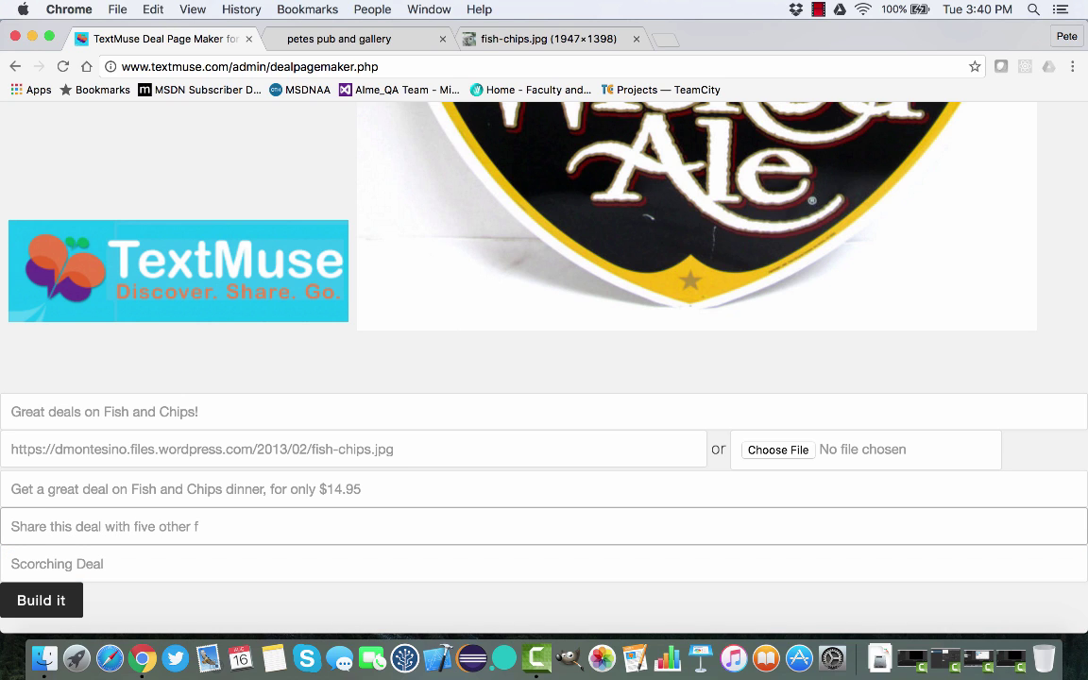
key(BackSpace)
text(people, a)
key(BackSpace)
text(and get a )
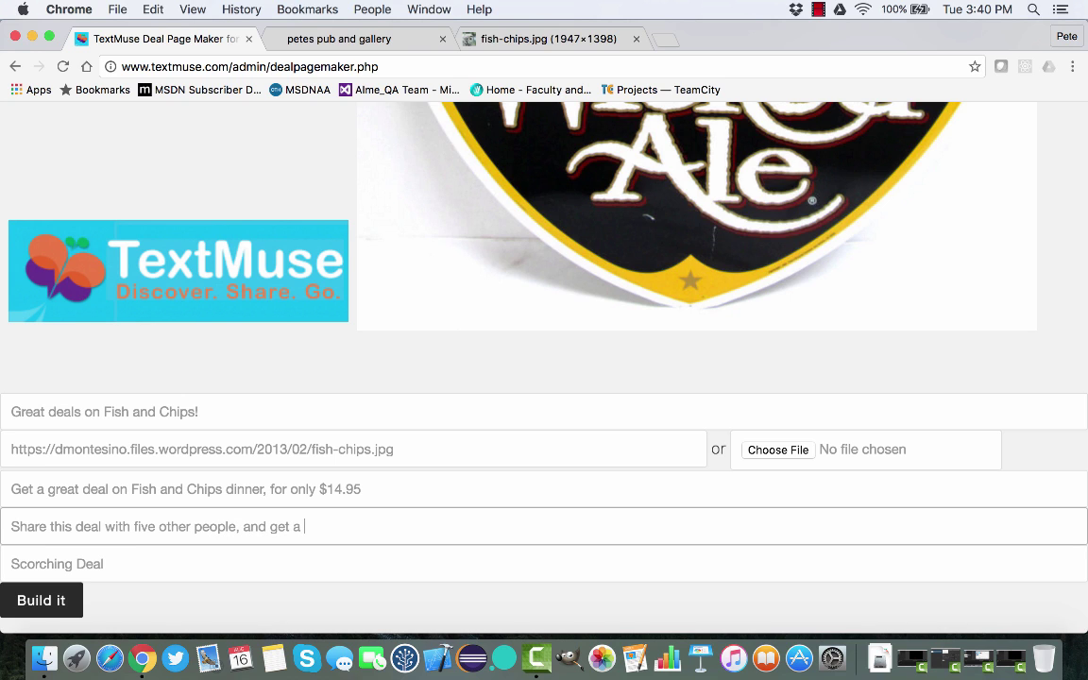
text(badge. Show us thi)
key(BackSpace)
key(BackSpace)
key(BackSpace)
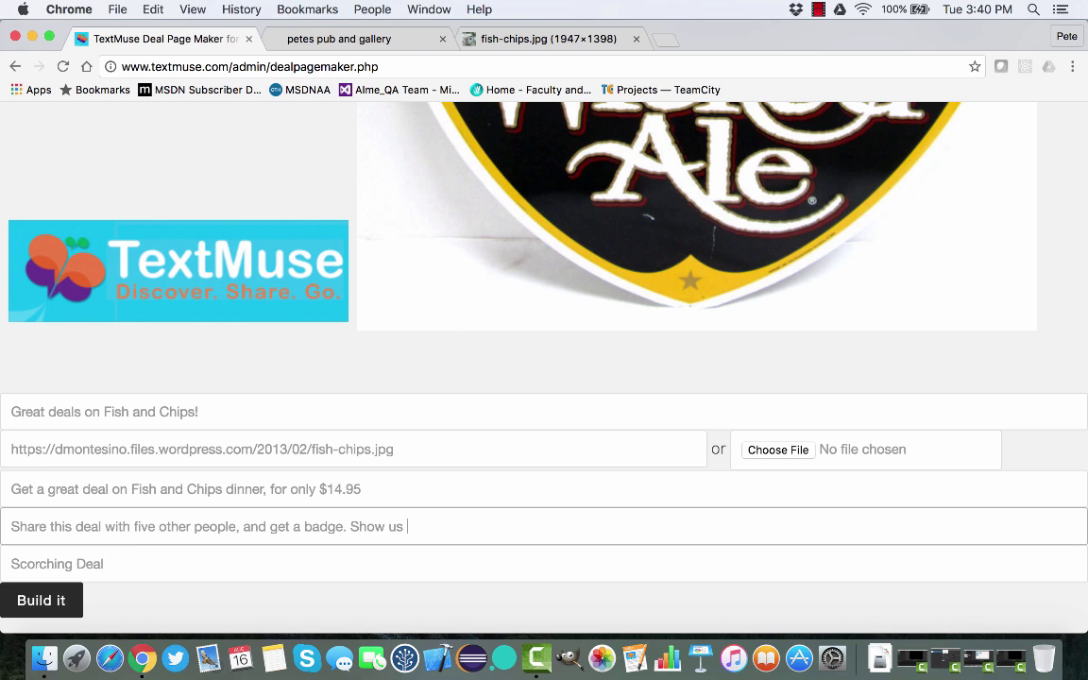
text(your Pet's)
key(BackSpace)
key(BackSpace)
text(e's badge )
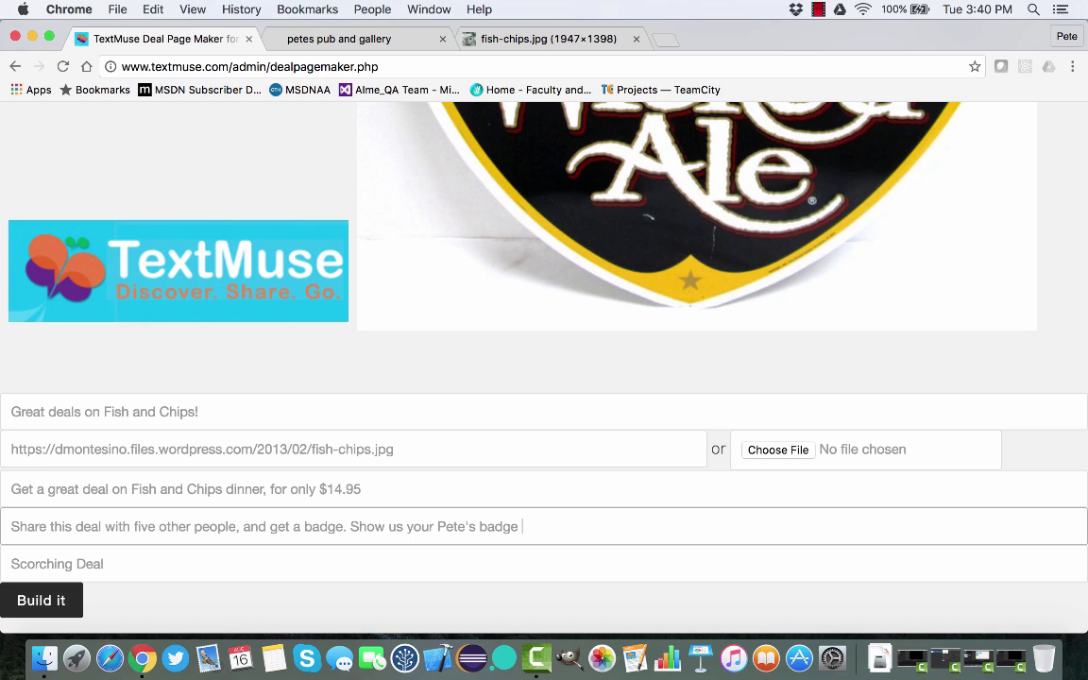
text(, and your dinner is $)
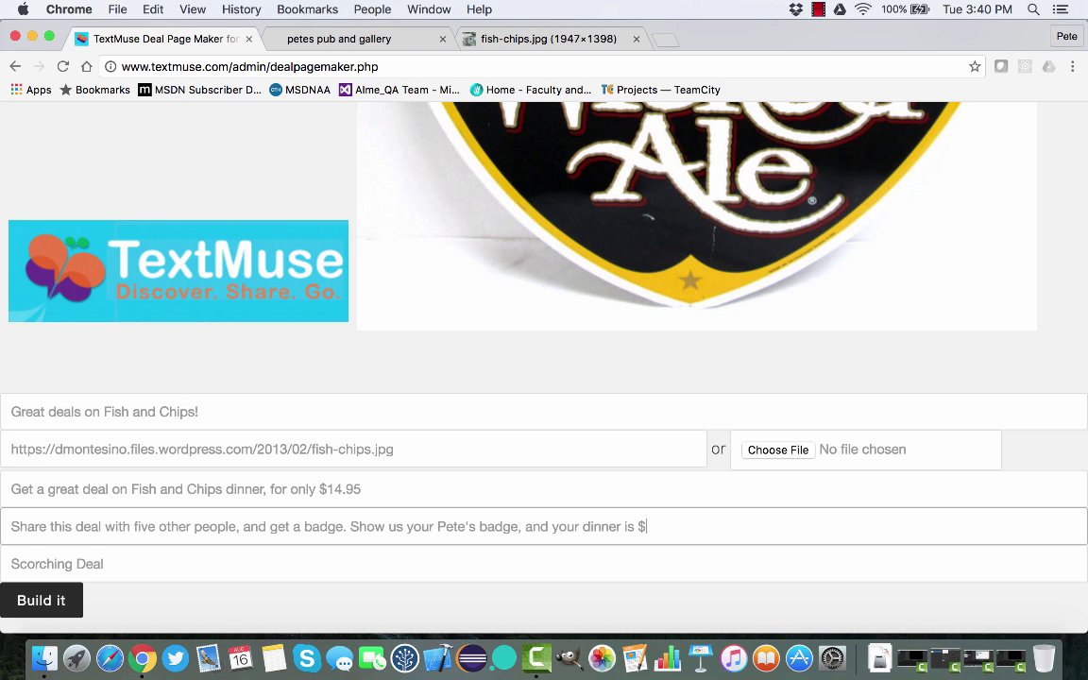
text(13.95)
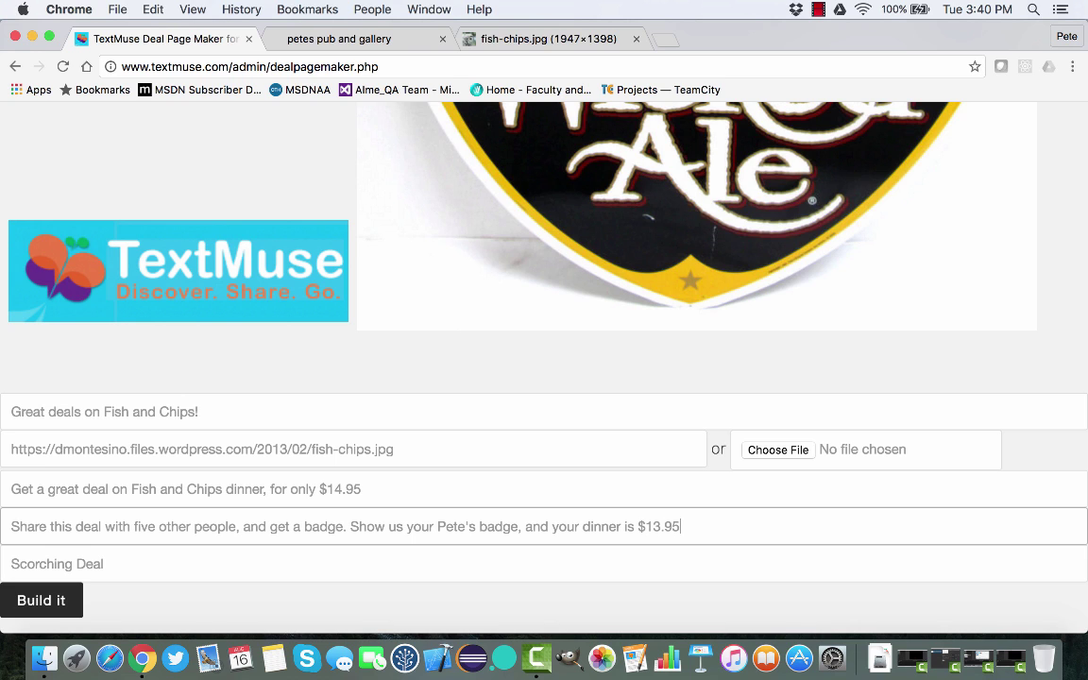
Enter the scorching deal "Come to Pete's with two friends and their badges. Three badges gets your dinner for $12.95"
click(335, 570)
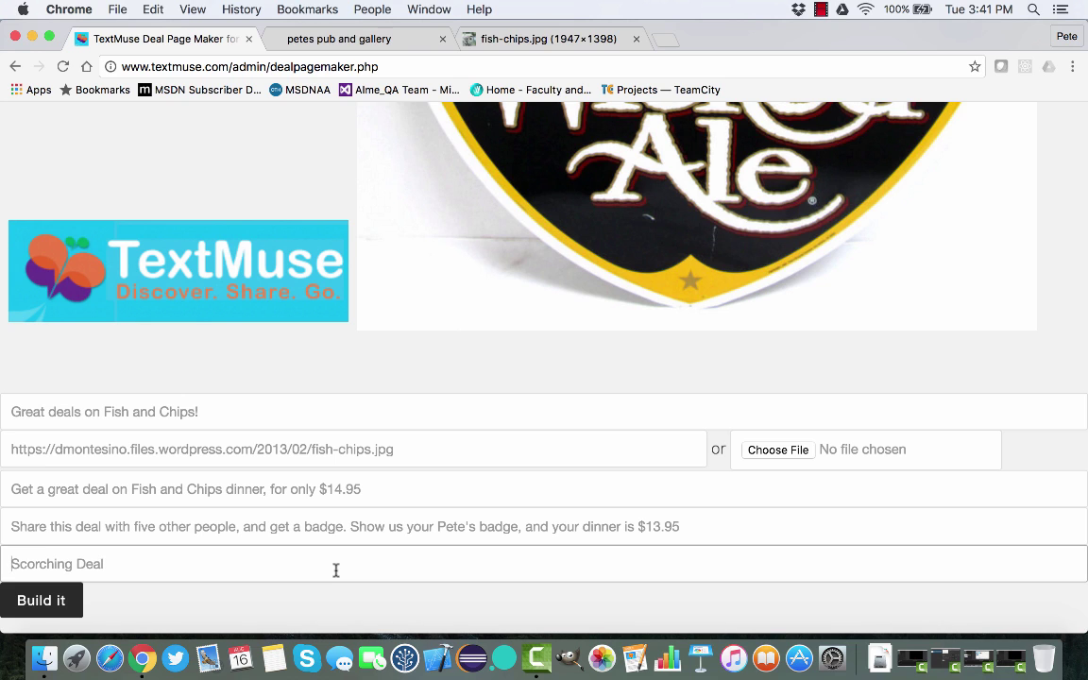
text(S)
key(BackSpace)
text(Show)
key(BackSpace)
key(BackSpace)
key(BackSpace)
key(BackSpace)
text(C)
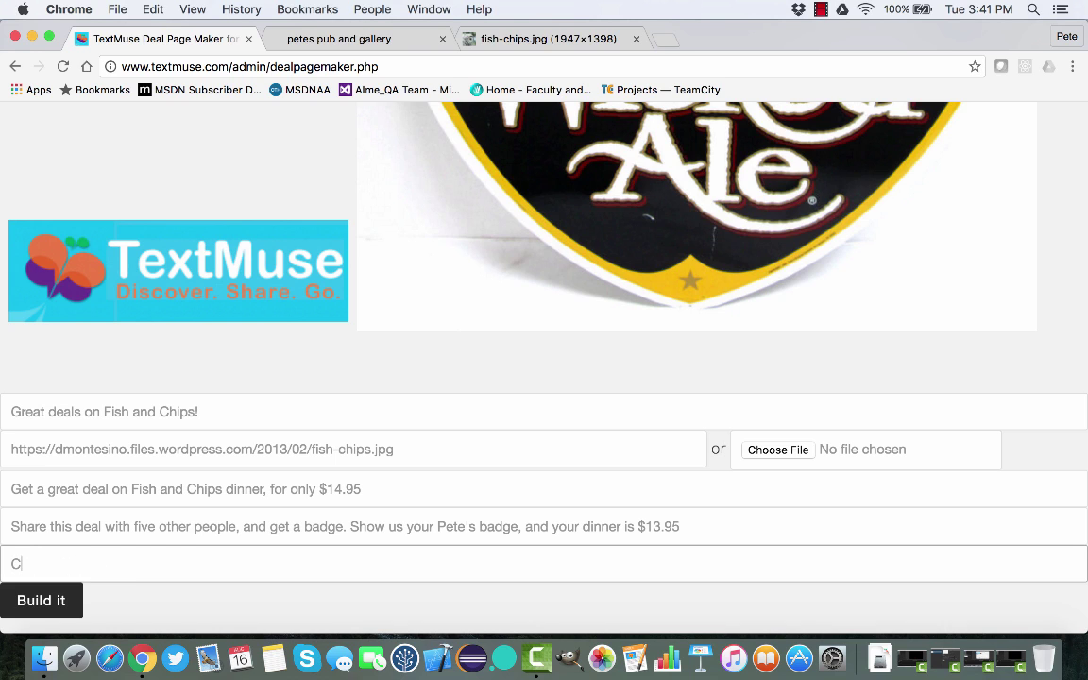
text(ome to Pete's with two frie)
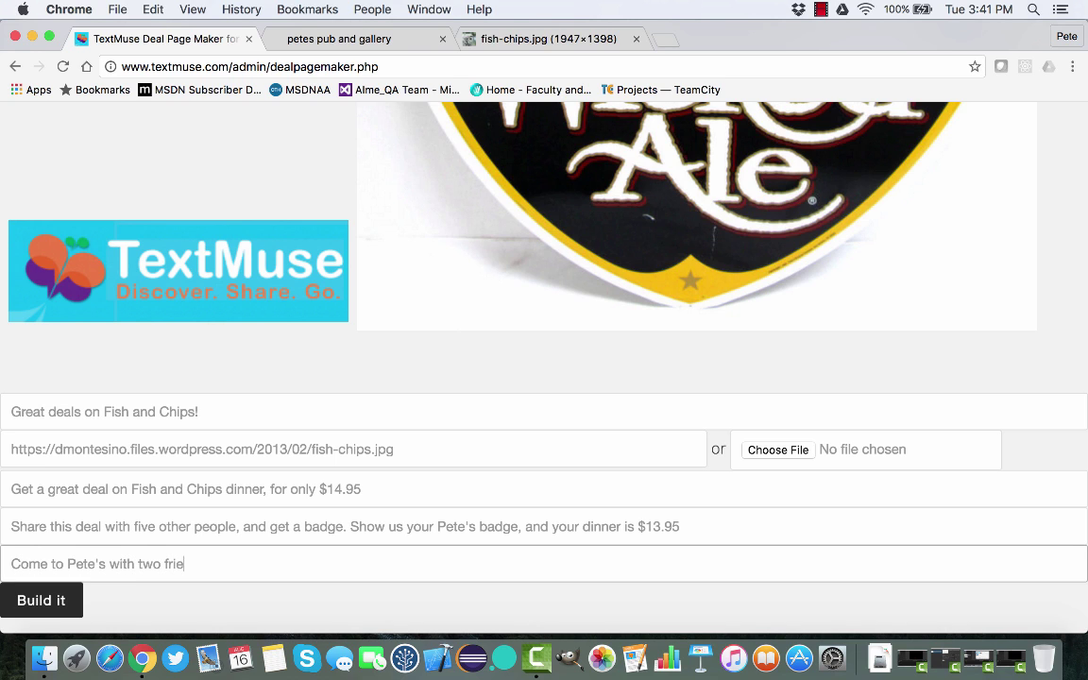
text(nds and their badges. Th)
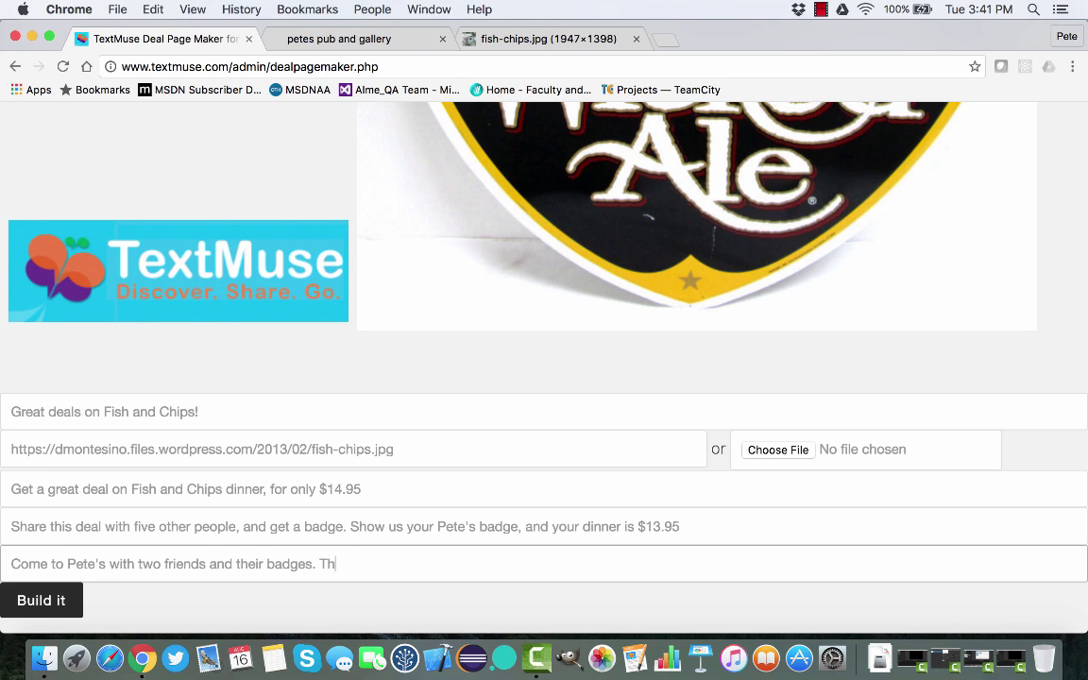
text(ree badges gets your)
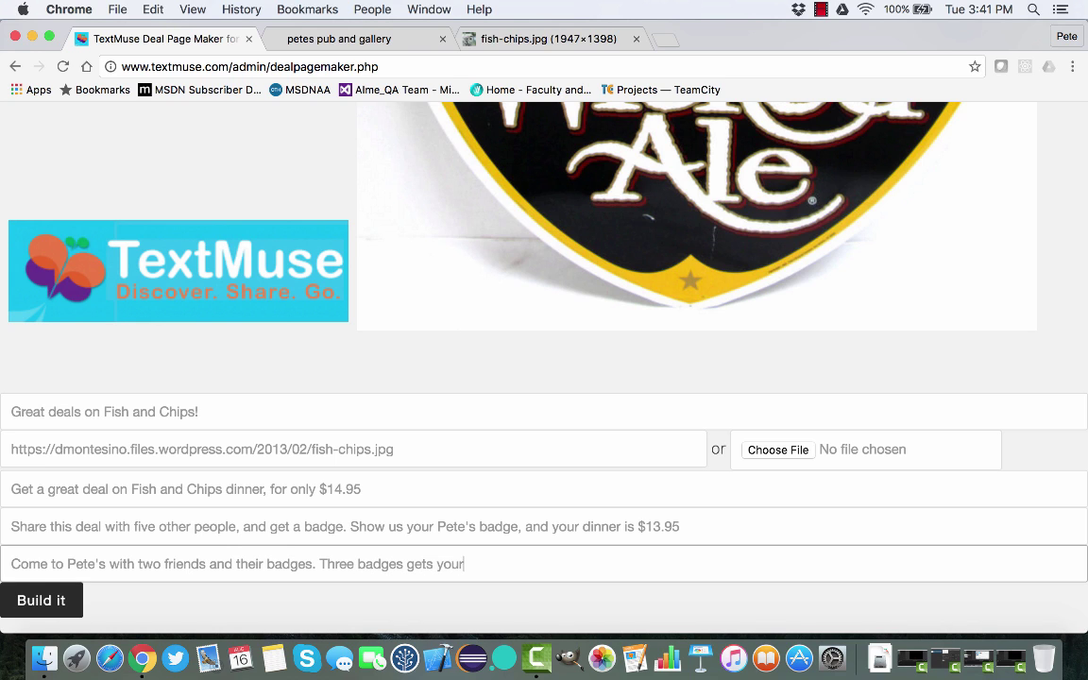
text( dinner for $12.95)
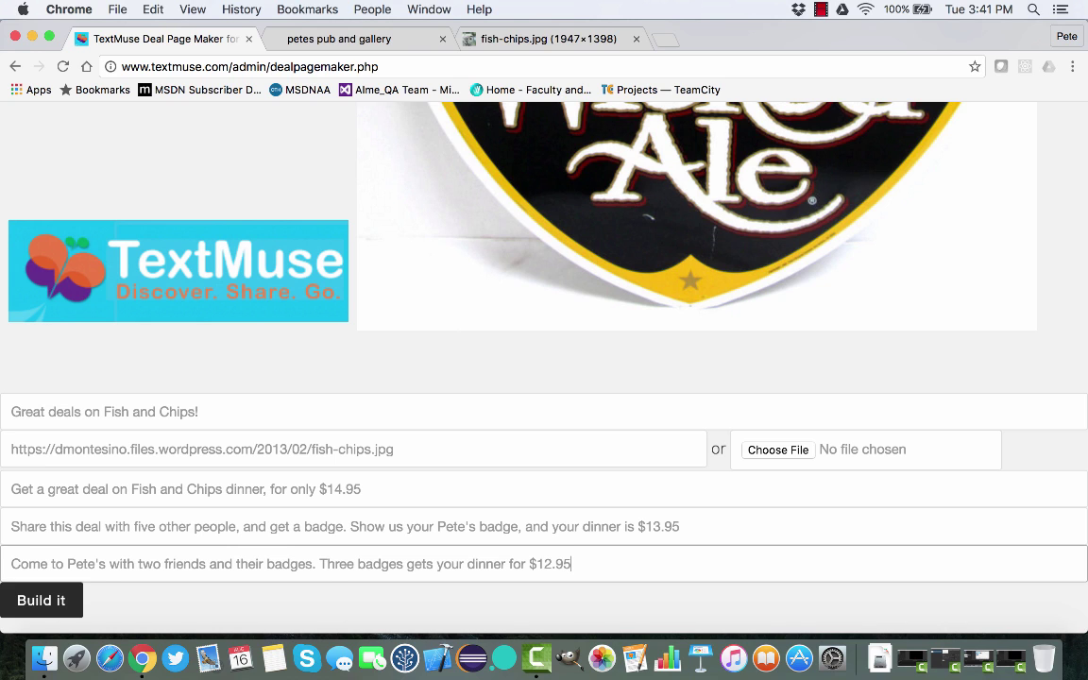
Review the three deal texts and build the deal page from the completed form
click(422, 491)
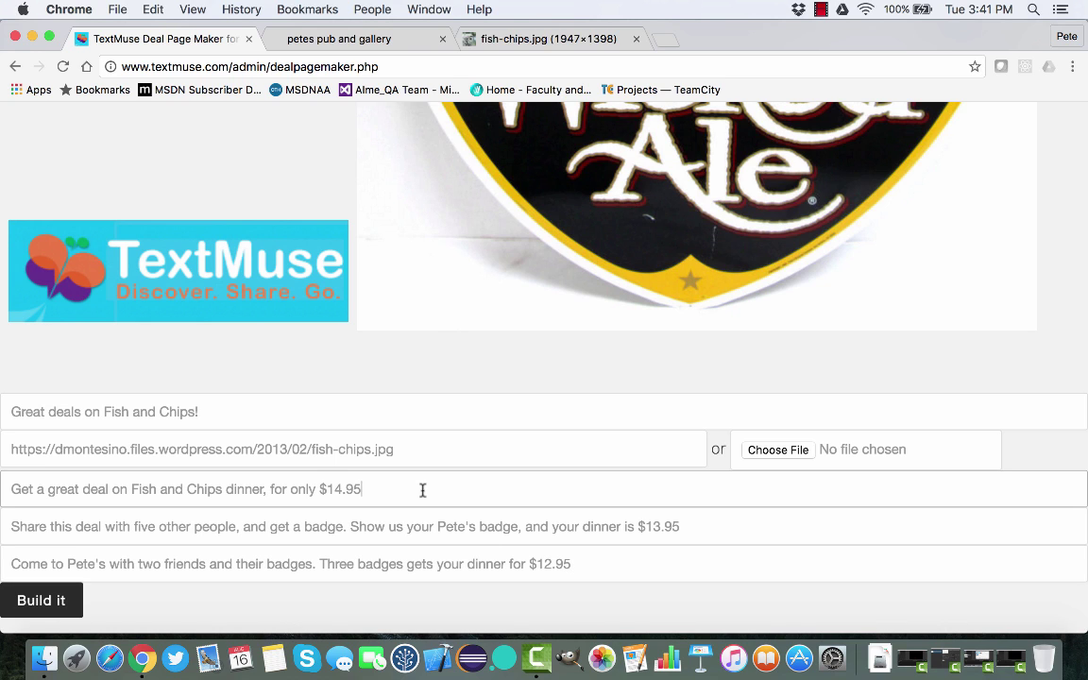
click(737, 532)
click(677, 564)
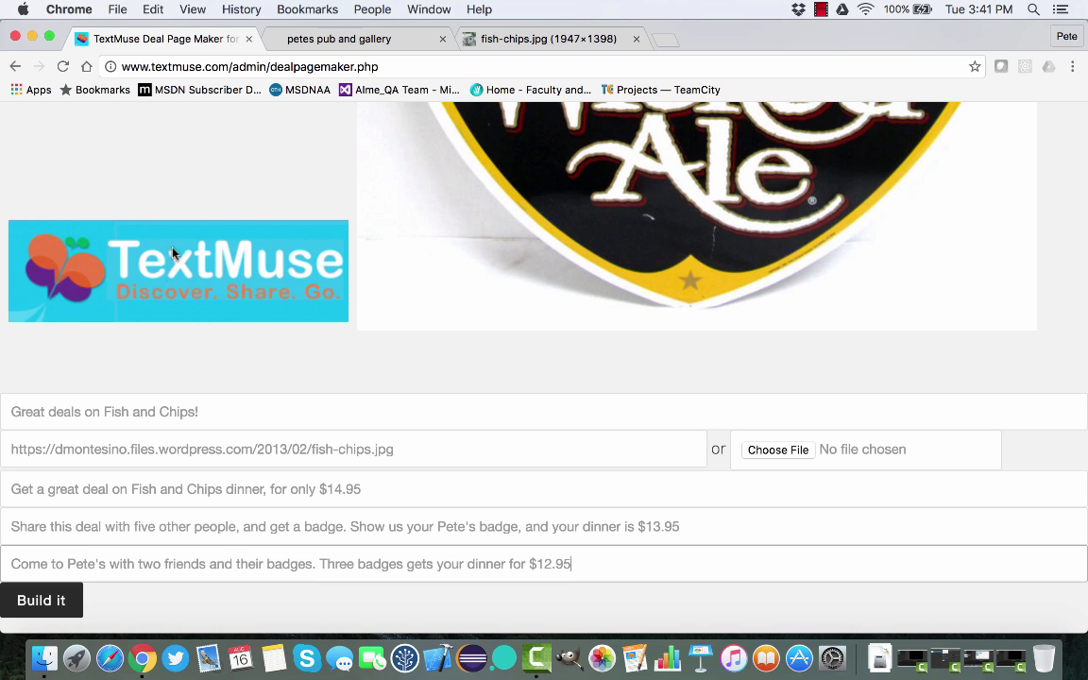
click(52, 602)
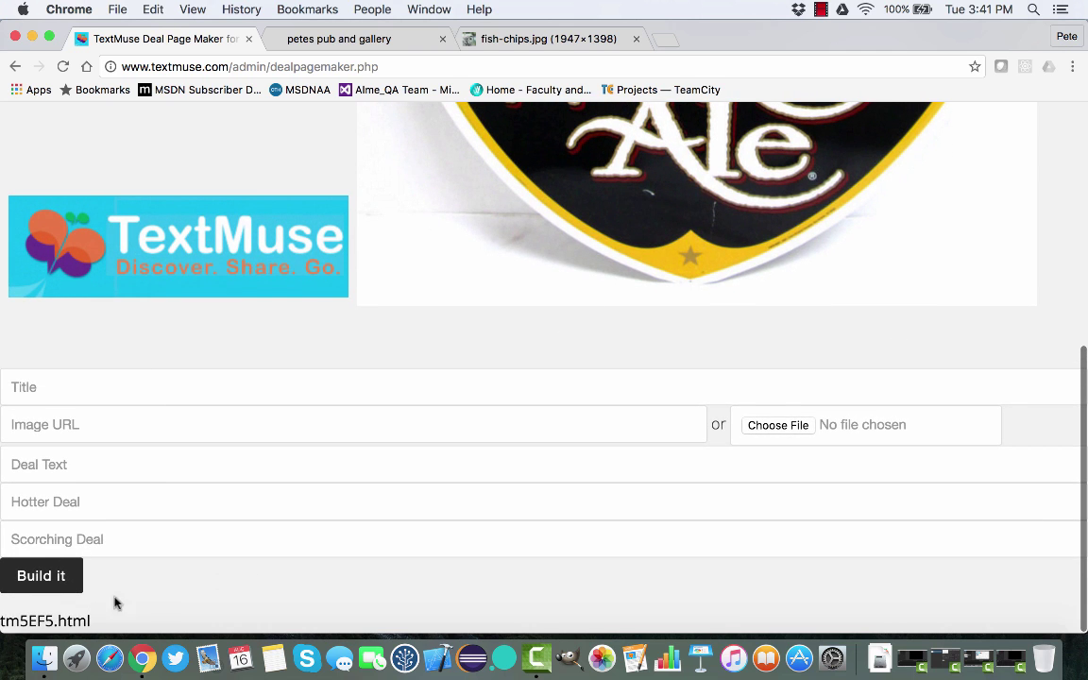
Open the generated tm5EF5.html deal page in a new tab and check its logo, food image and three deal texts
right_click(67, 628)
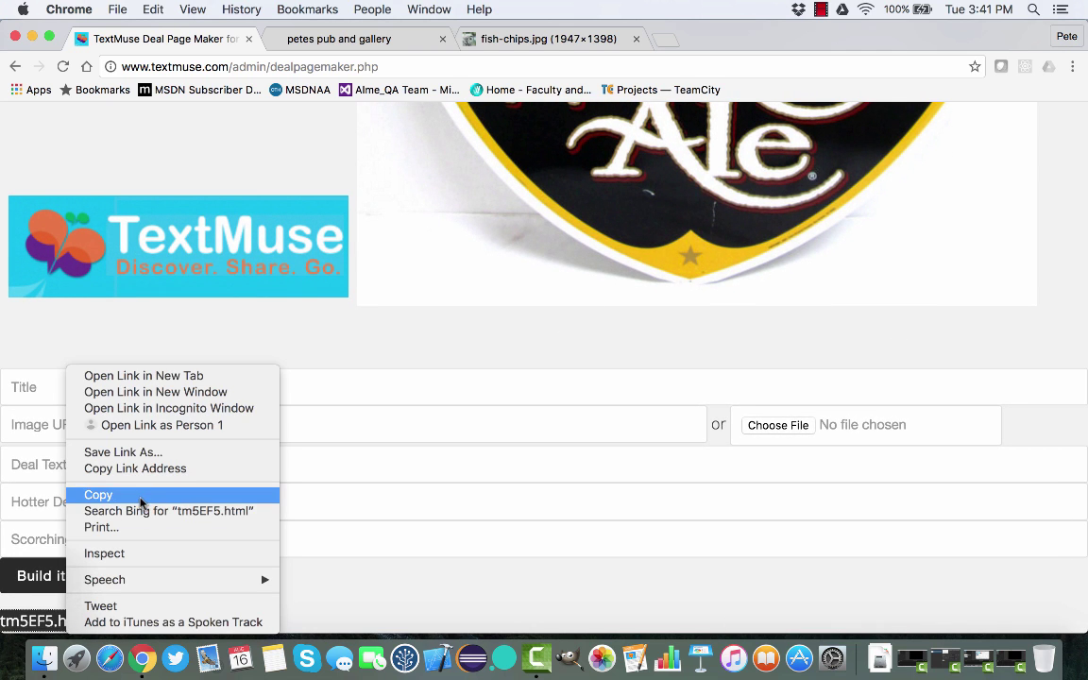
click(180, 376)
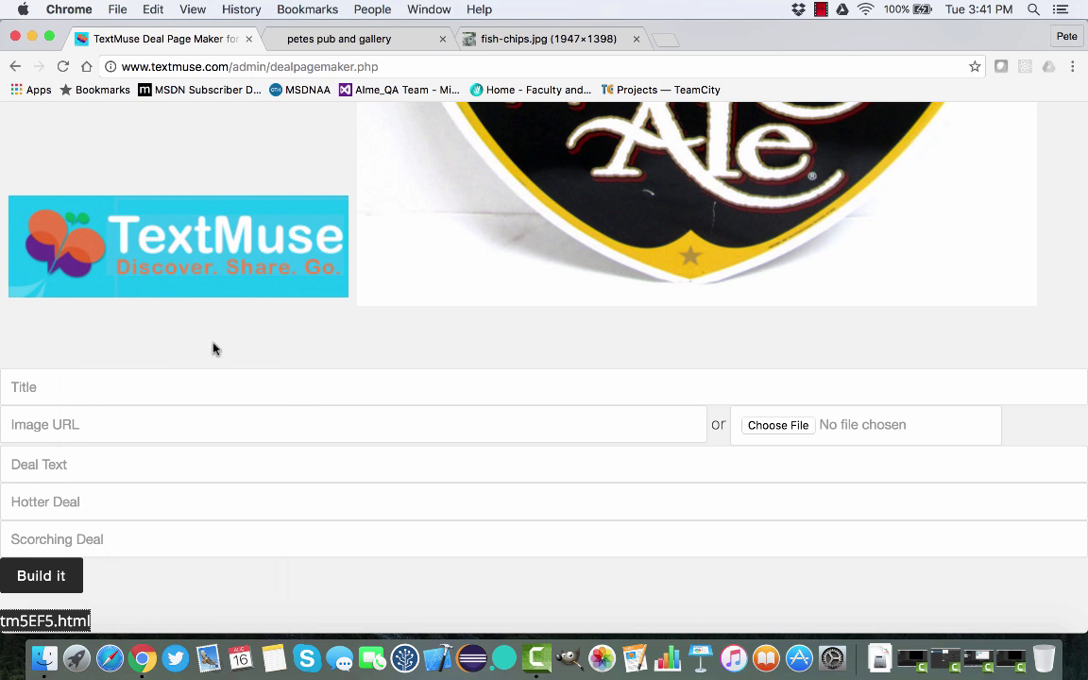
click(346, 41)
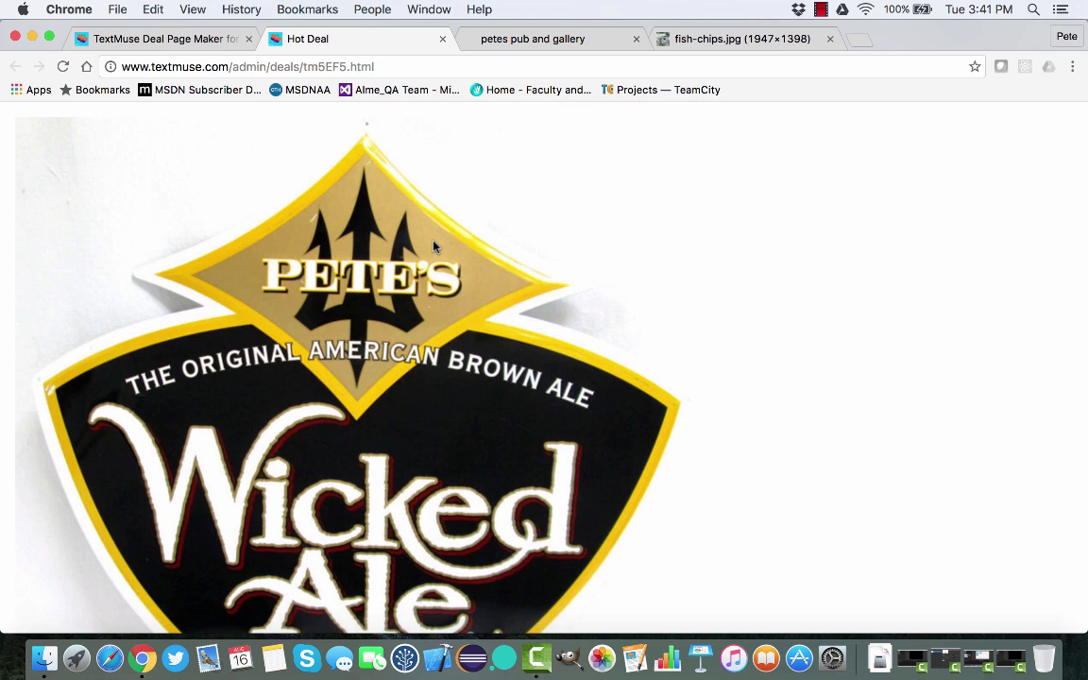
scroll(434, 245, down, 5)
scroll(434, 246, down, 10)
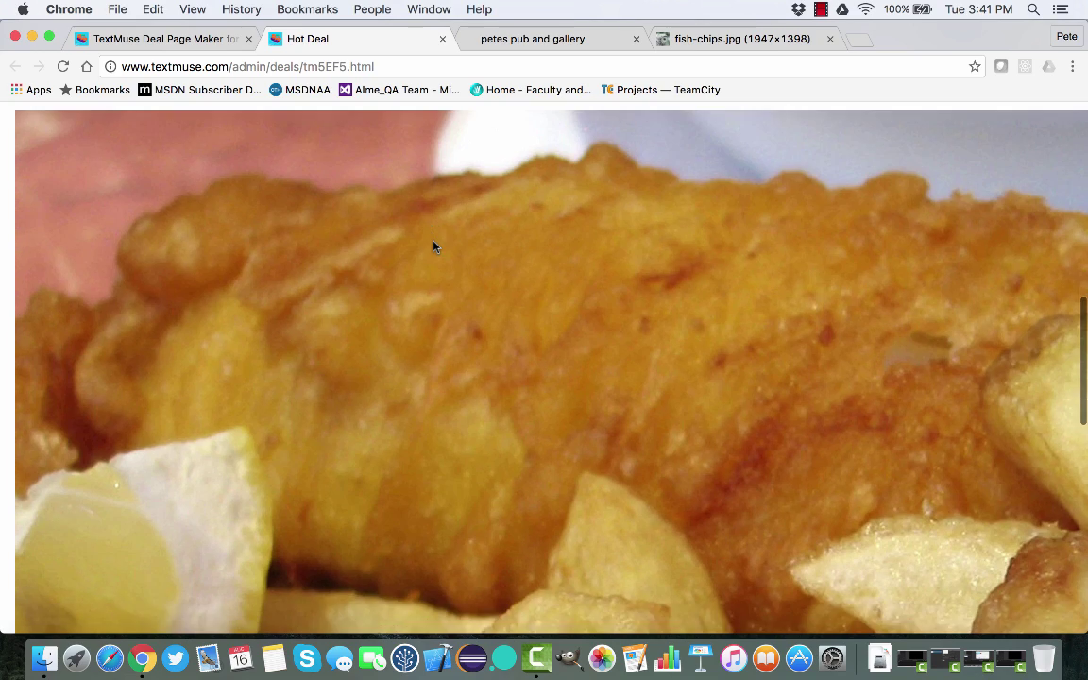
scroll(434, 245, down, 5)
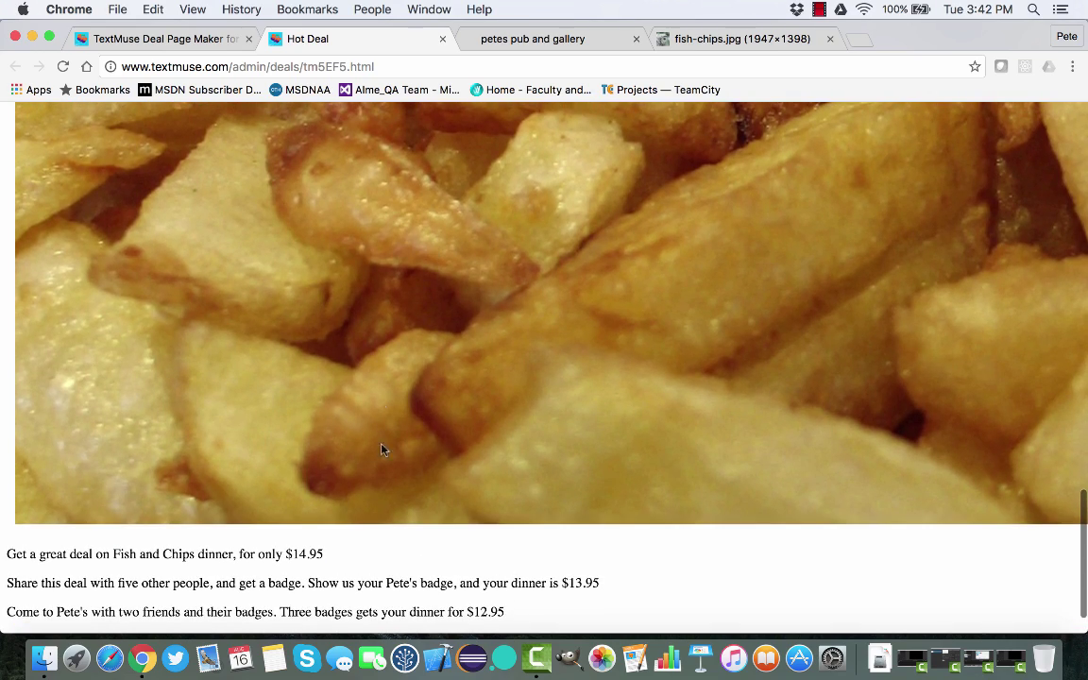
scroll(389, 600, up, 20)
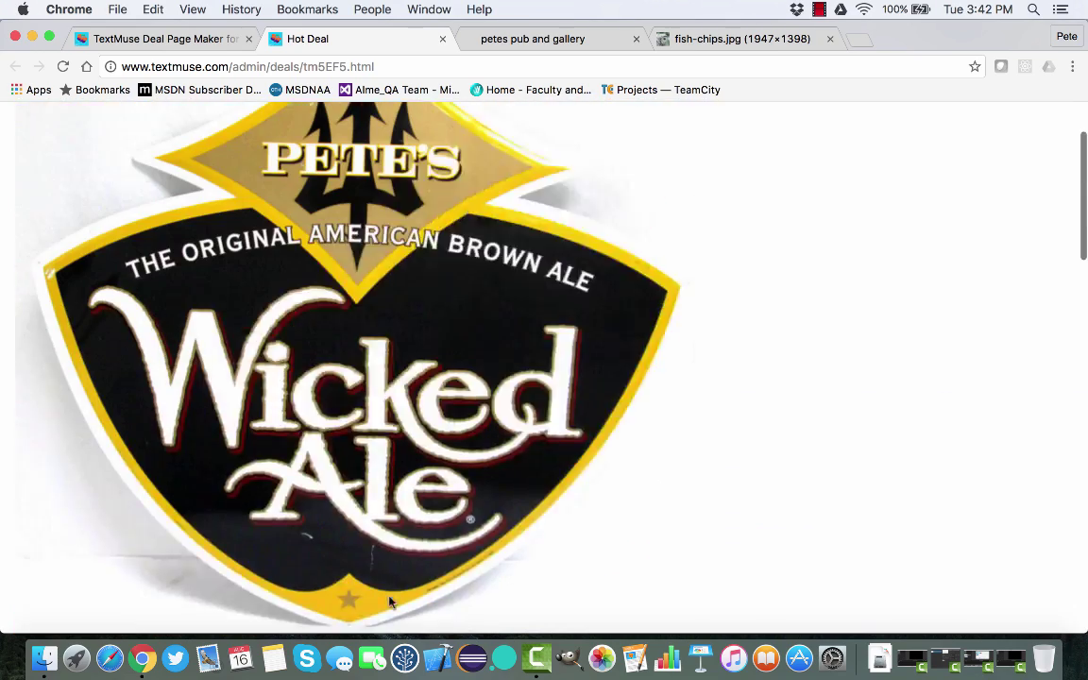
Copy the generated deal page's web address and return to the Pine Cone Deals message manager
click(429, 70)
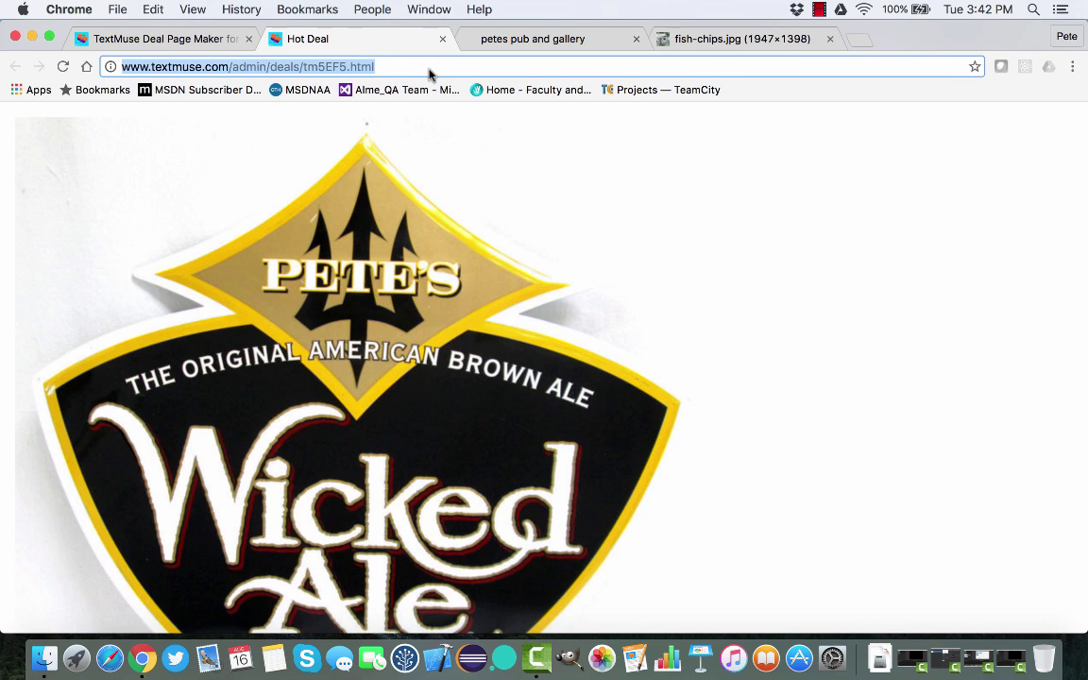
click(170, 39)
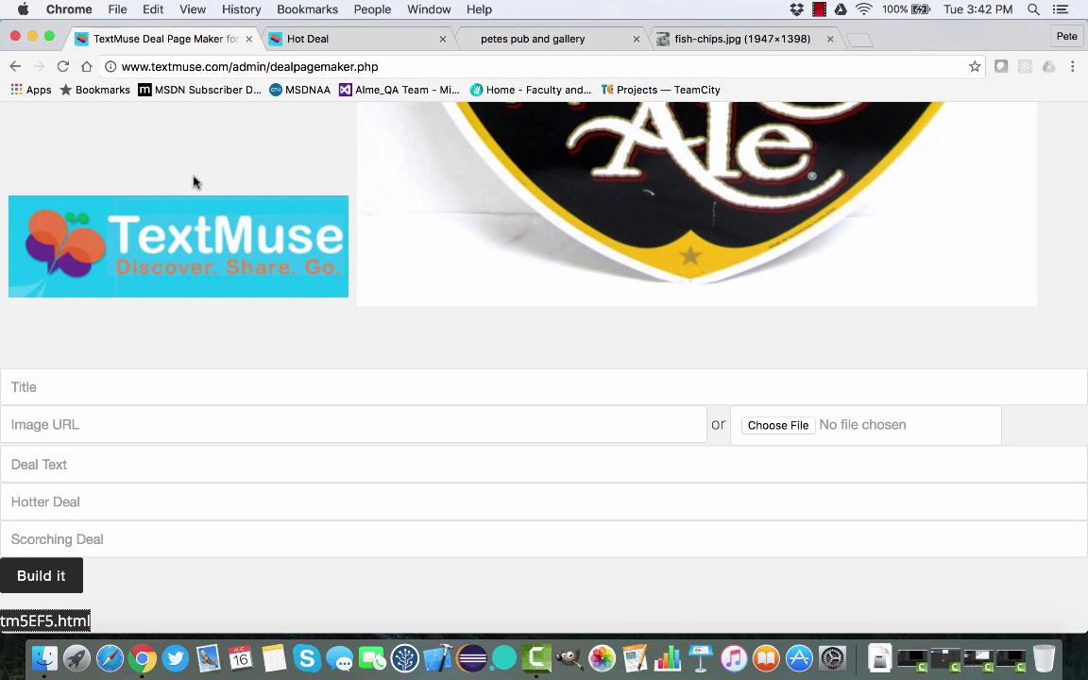
click(15, 67)
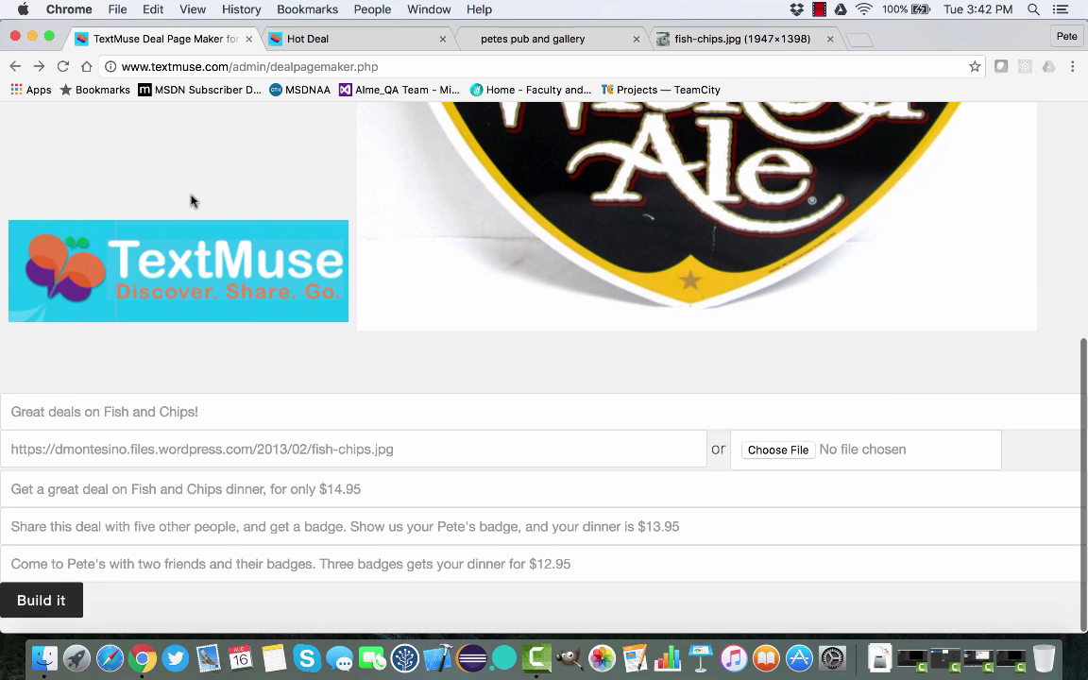
click(15, 67)
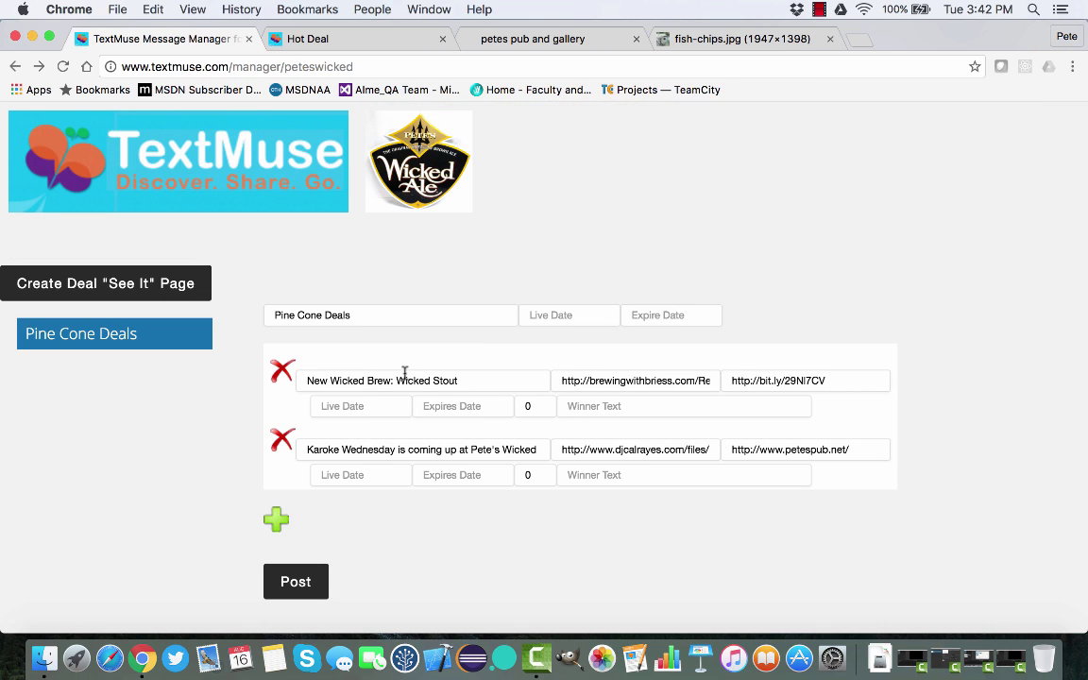
Add a note to Pine Cone Deals with the text "Pete's has the best fish and chips in town. Let's go tonight for a great deal!"
click(275, 519)
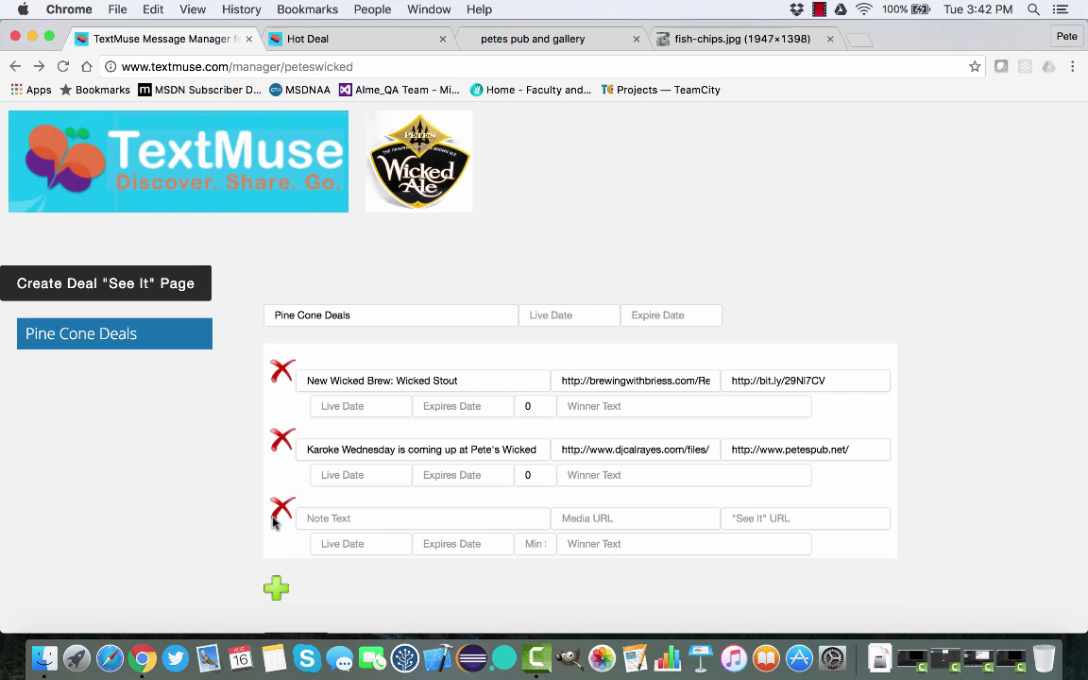
click(327, 518)
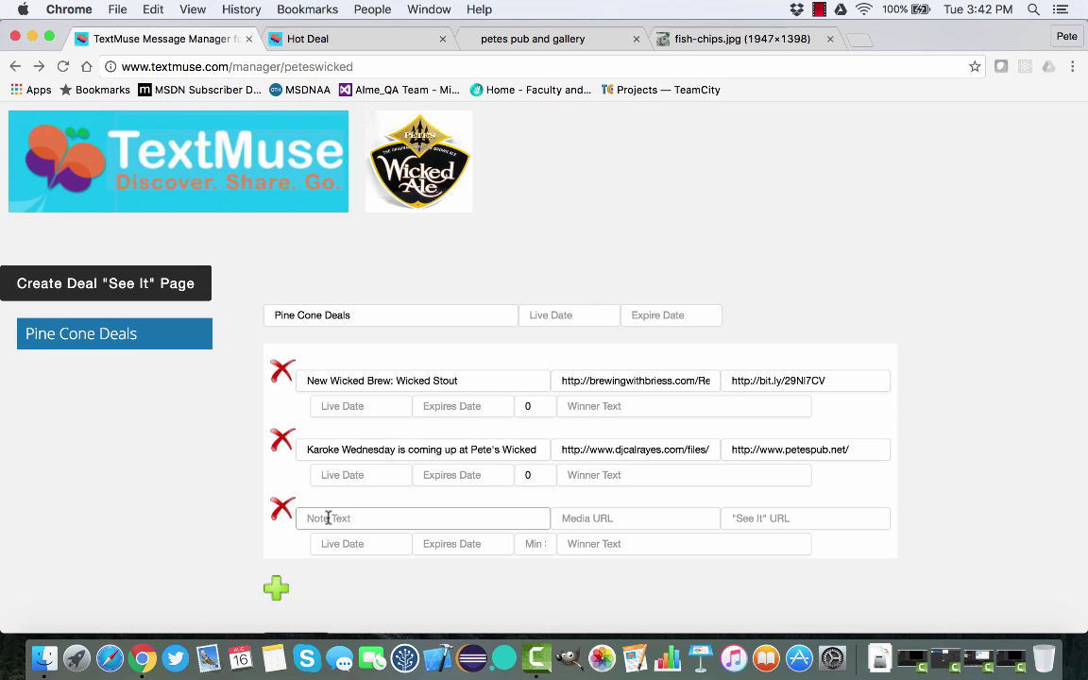
text(Pete's has the best )
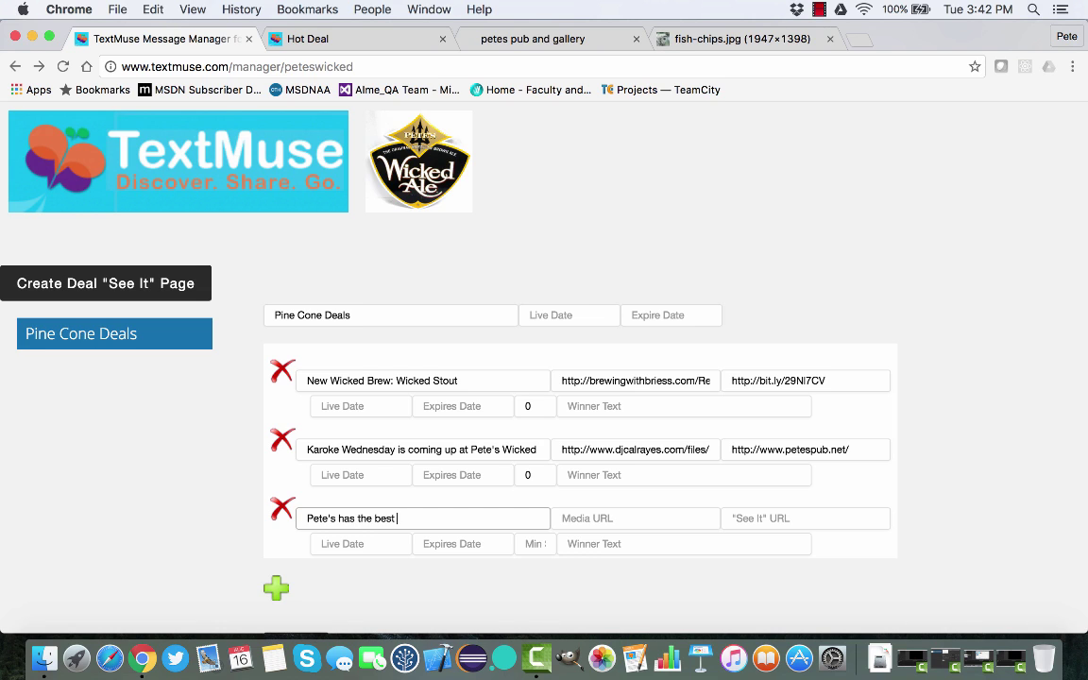
text(fish and chips in town)
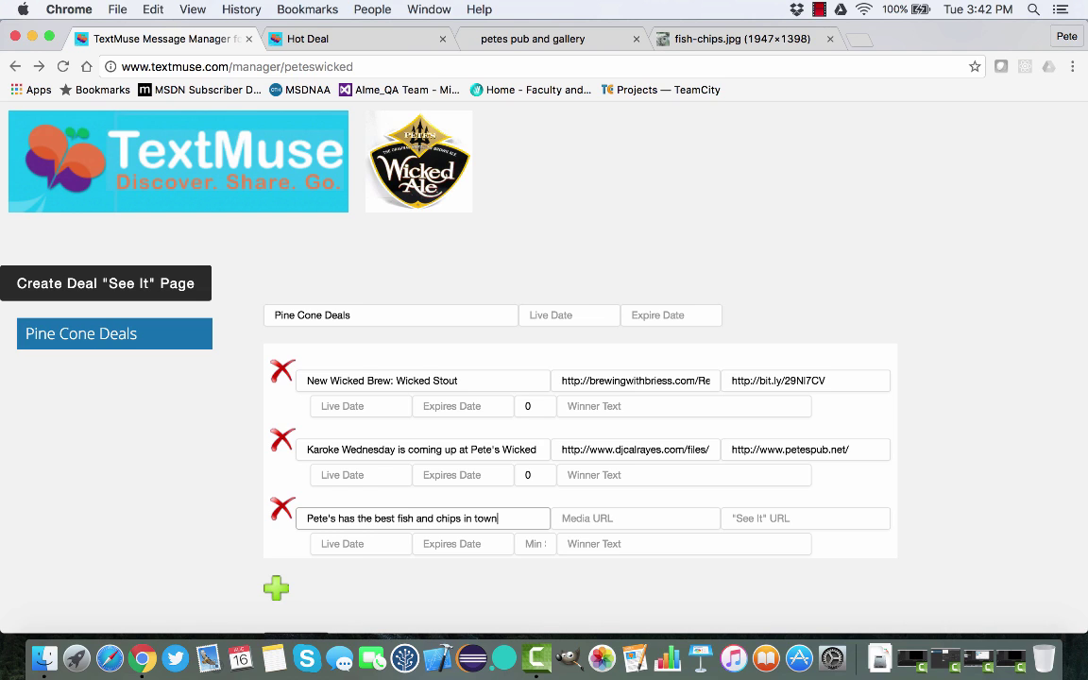
text(. Let's go tonight for a g)
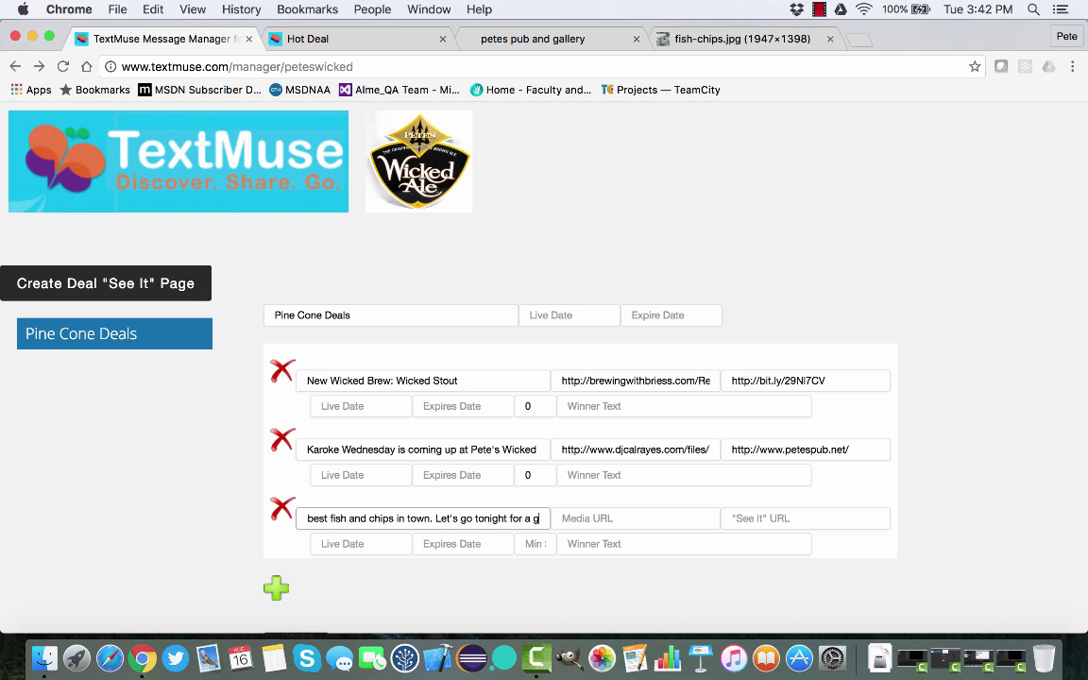
text(reat deal!)
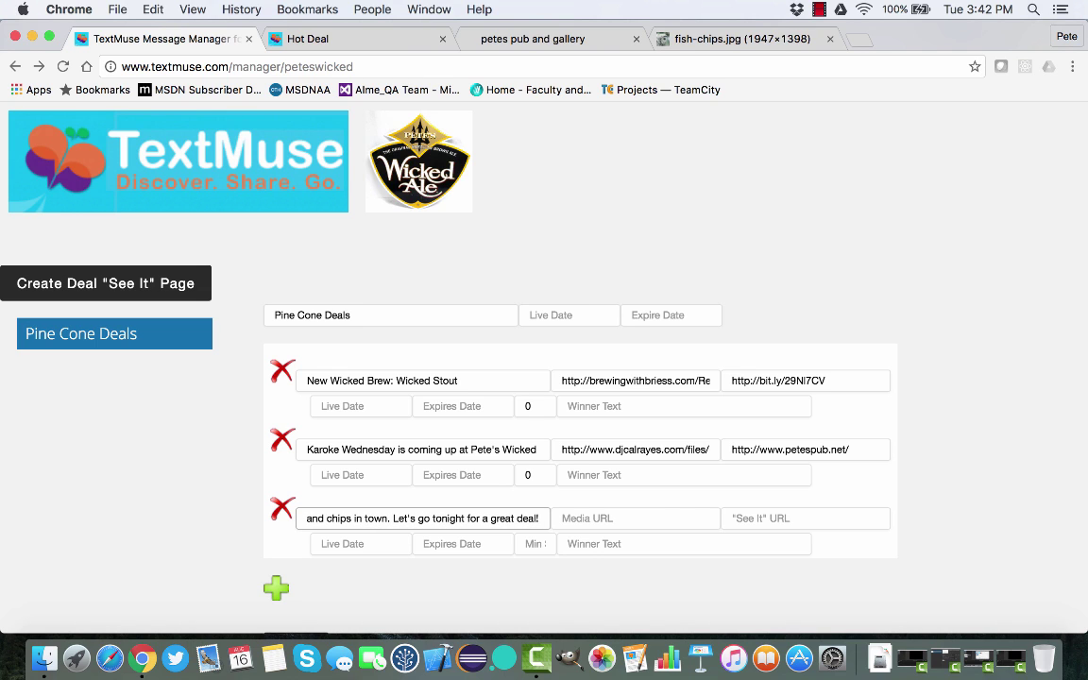
click(729, 518)
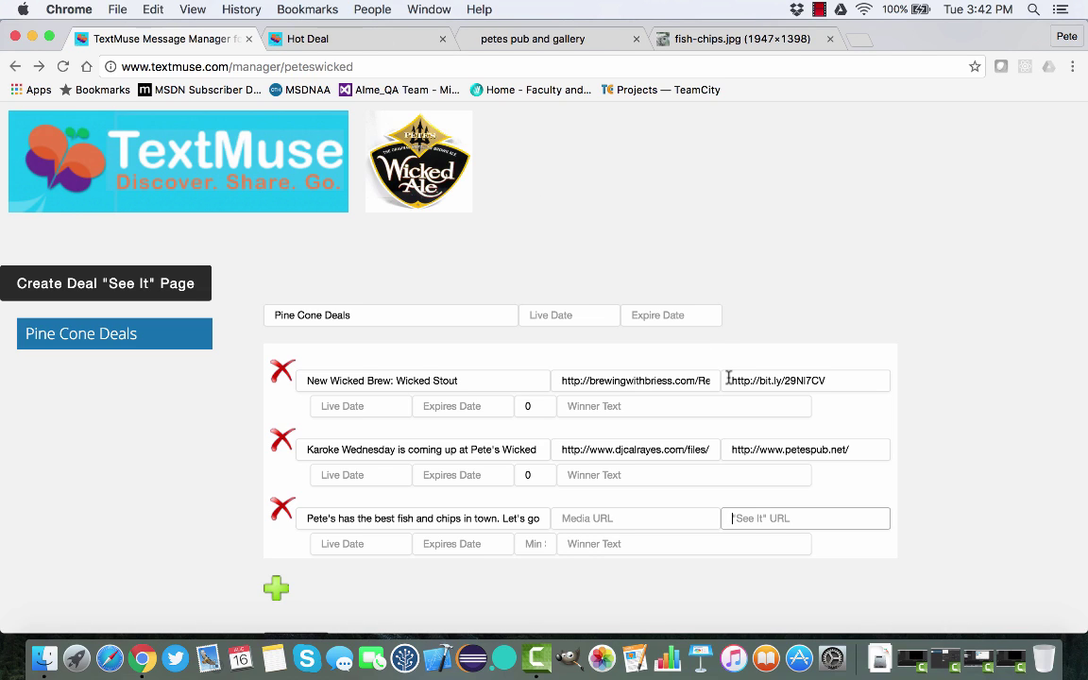
key(cmd+v)
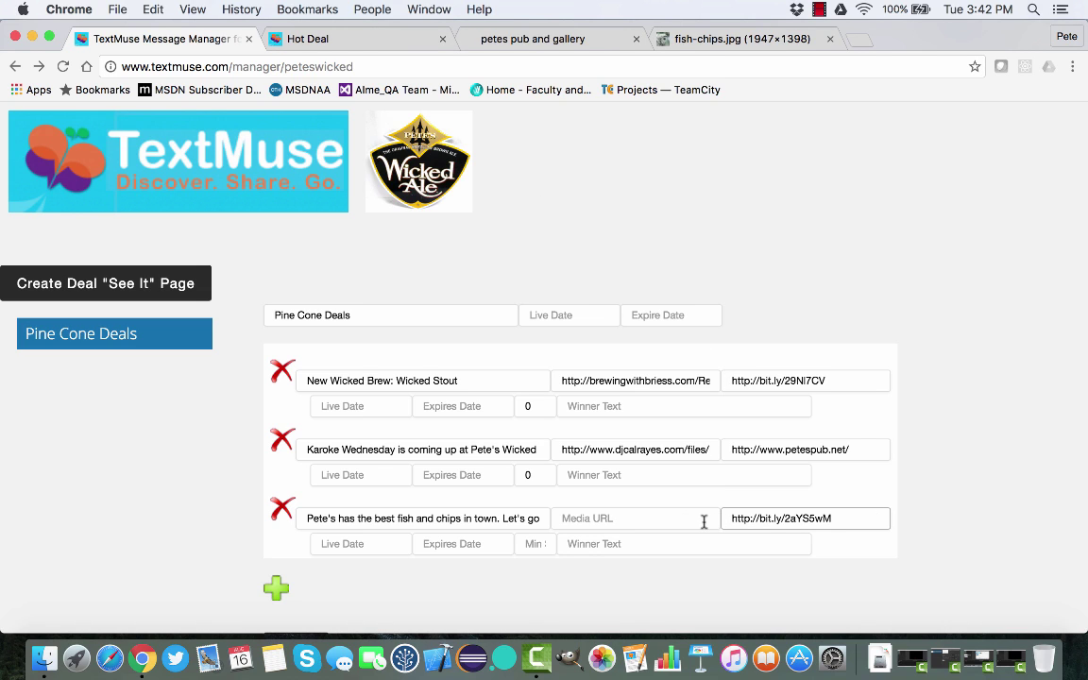
click(665, 518)
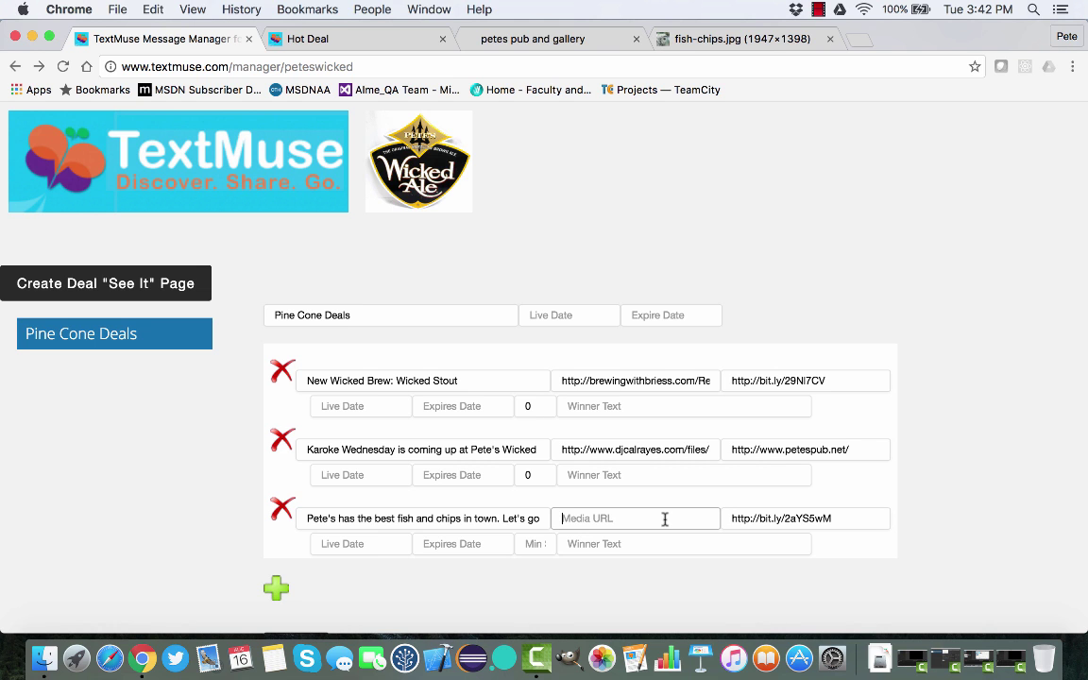
click(704, 38)
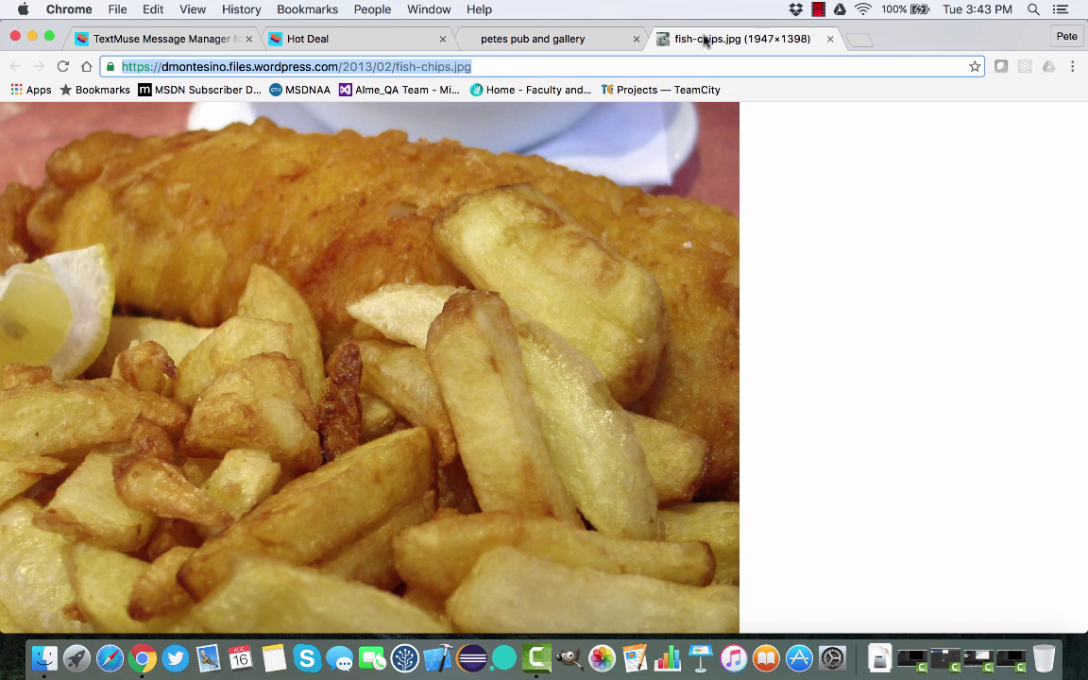
click(492, 67)
click(151, 39)
click(607, 518)
key(super+v)
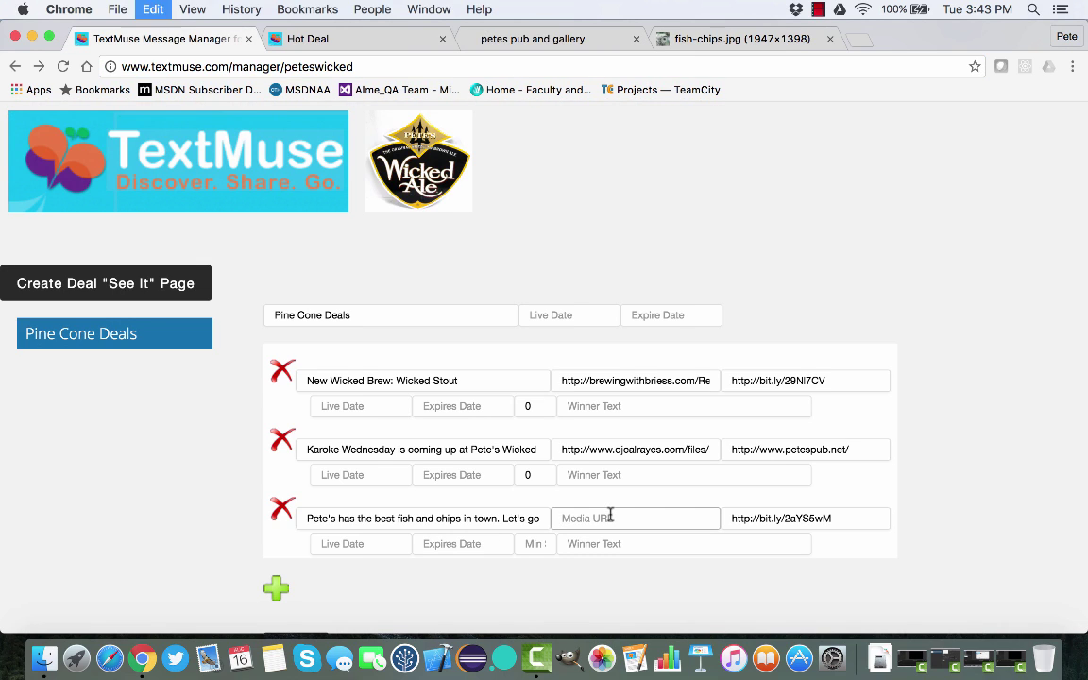
Set the fish and chips note's live date to 8/10/2016, expiry date to 8/31/2016 and minimum shares to 5
click(373, 543)
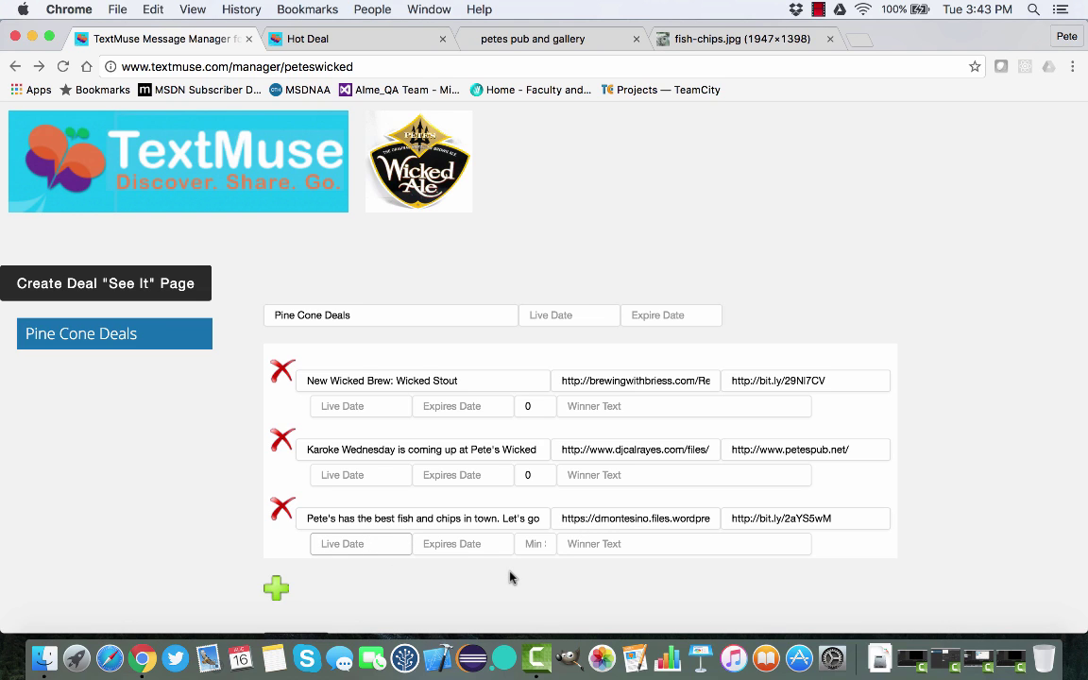
text(8/10/2016)
key(Tab)
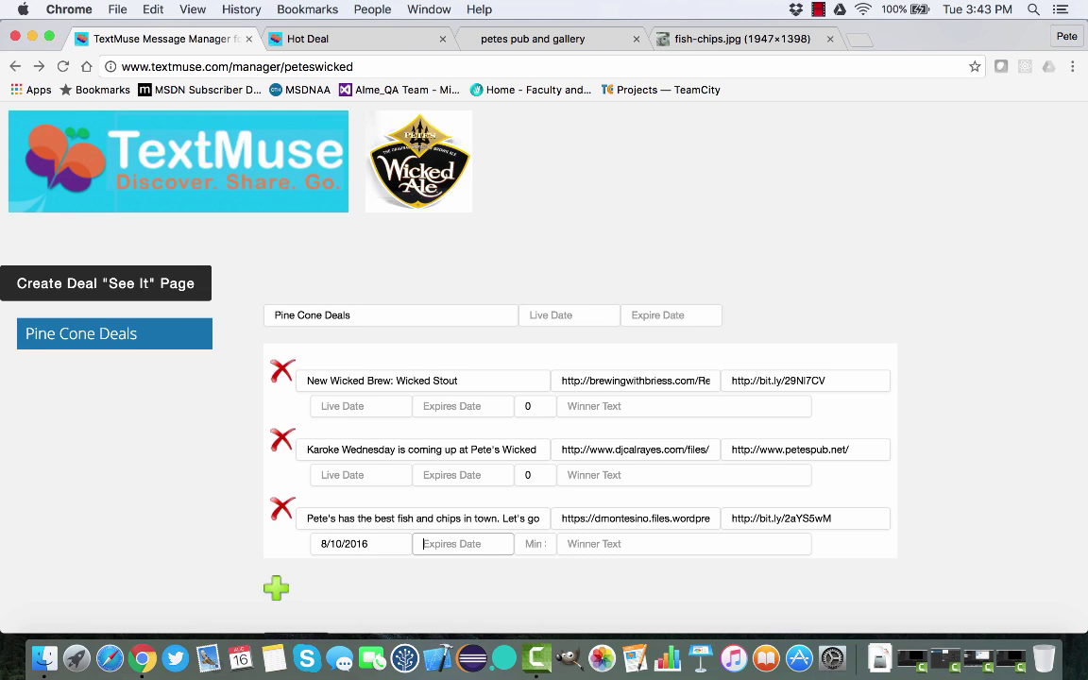
text(8/31/2016)
key(Tab)
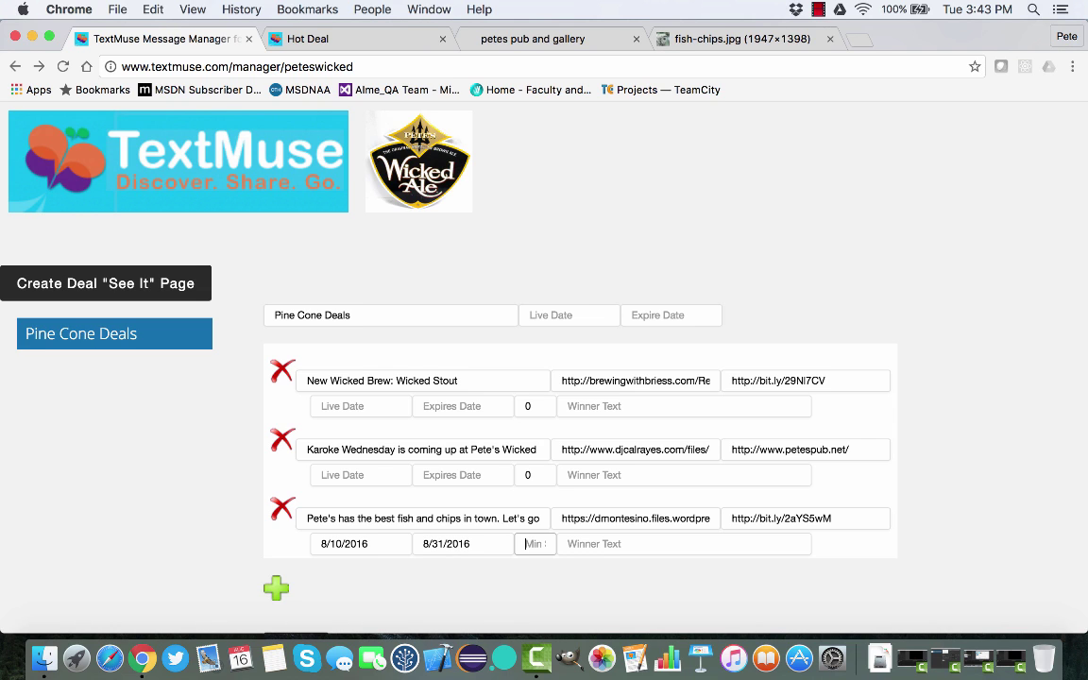
text(5)
Enter the winner text "You've earned the badge for Pete's Wicked Fish and Chips. Show us this badge and get your dinner for $13.95"
click(568, 544)
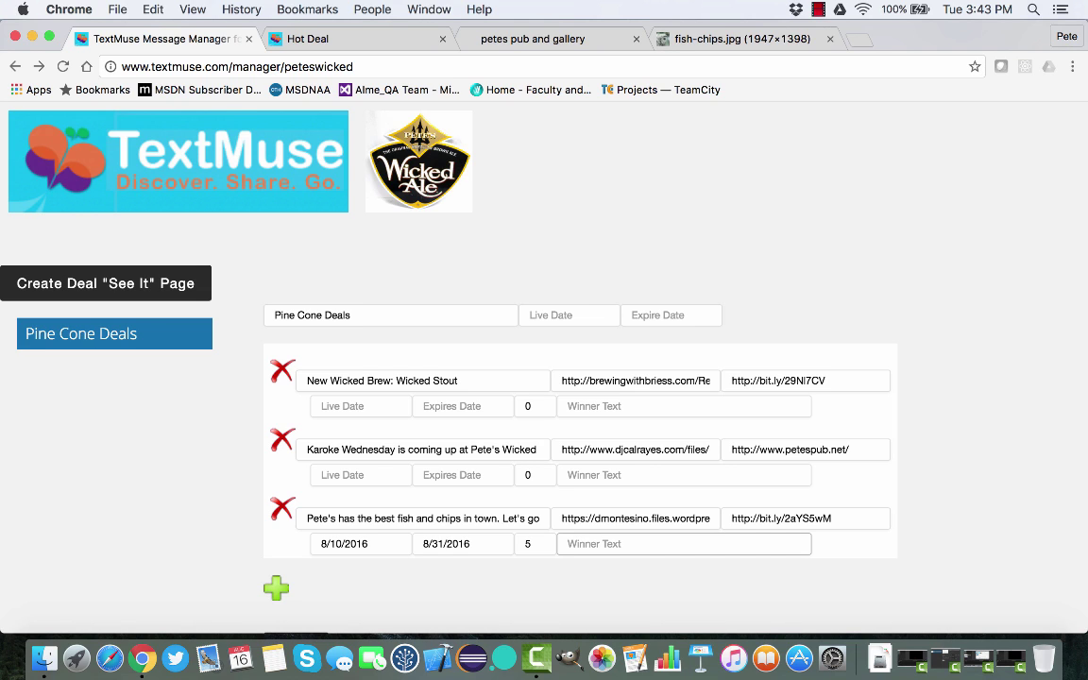
text(You've )
text(earned the )
text(badg)
text(r)
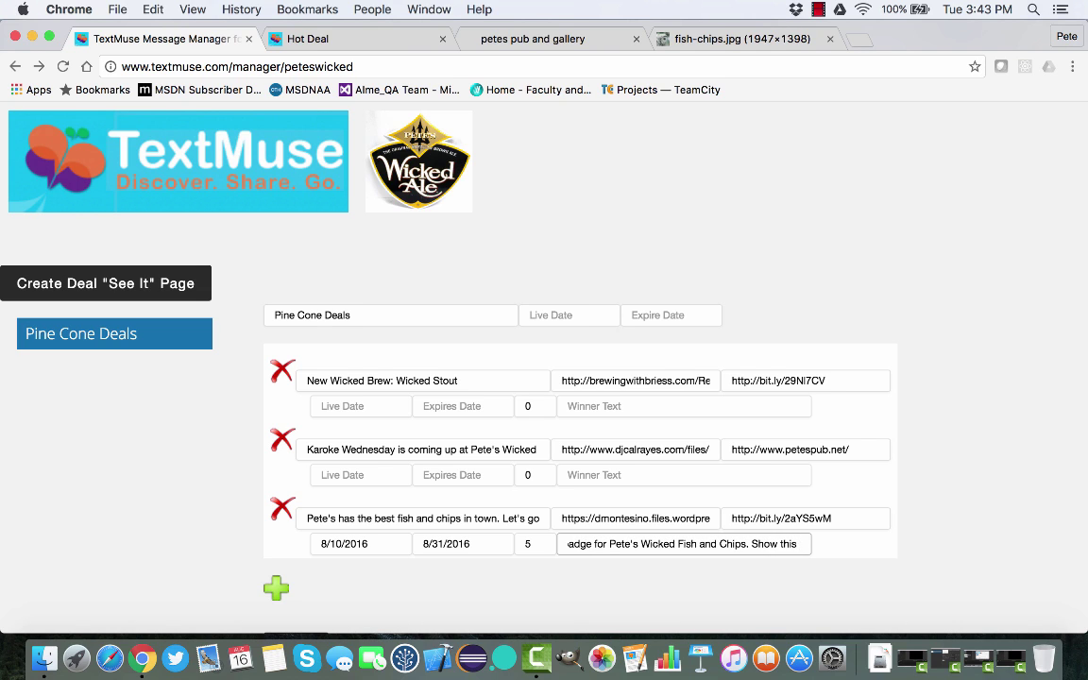
key(BackSpace)
key(BackSpace)
key(BackSpace)
key(BackSpace)
text(us th)
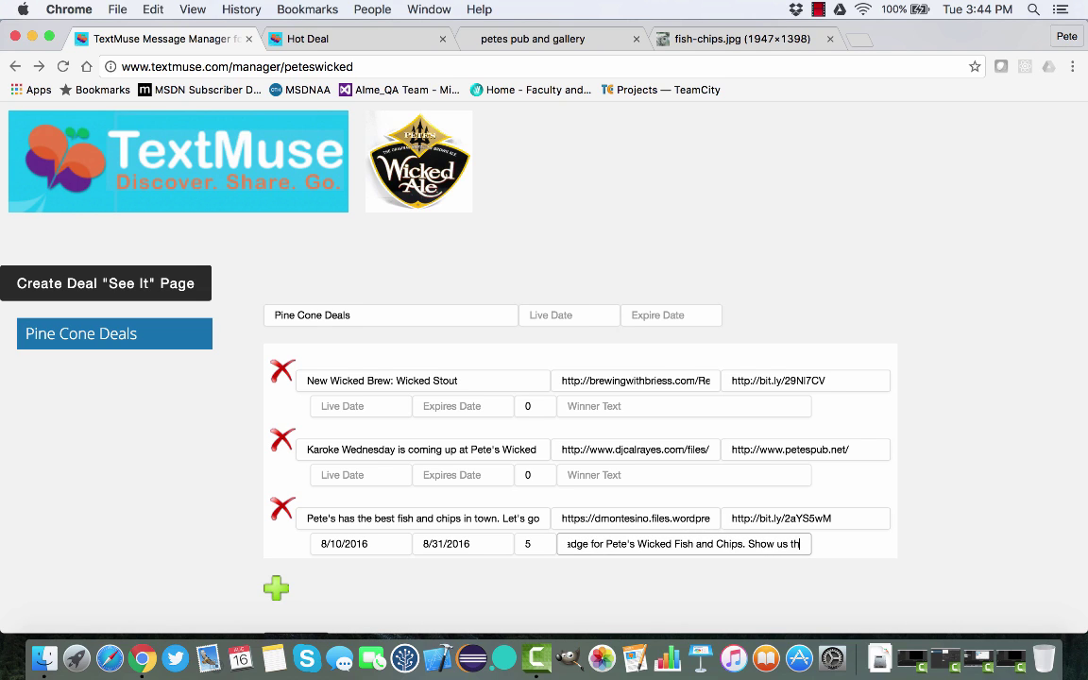
text(is badge a)
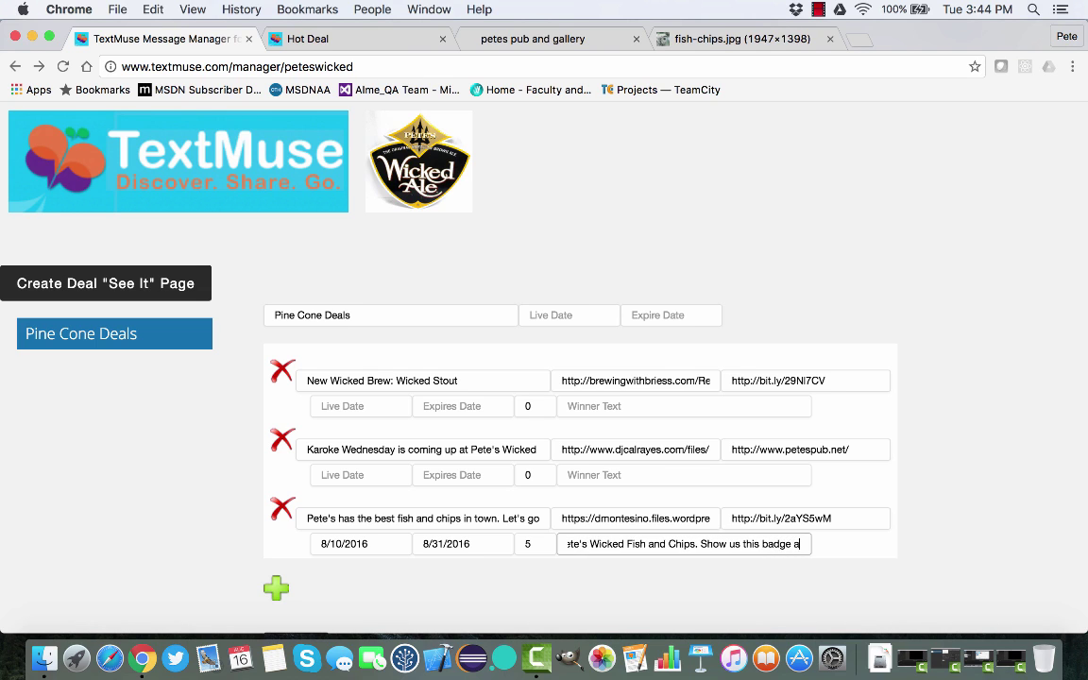
text(nd get your)
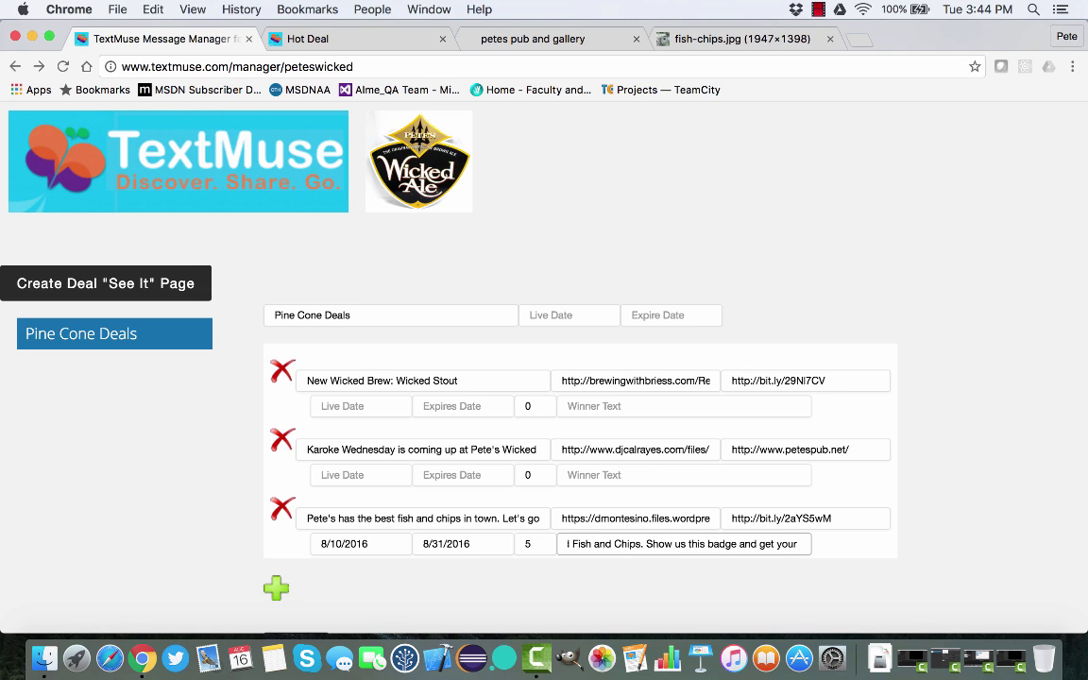
text( dinner for )
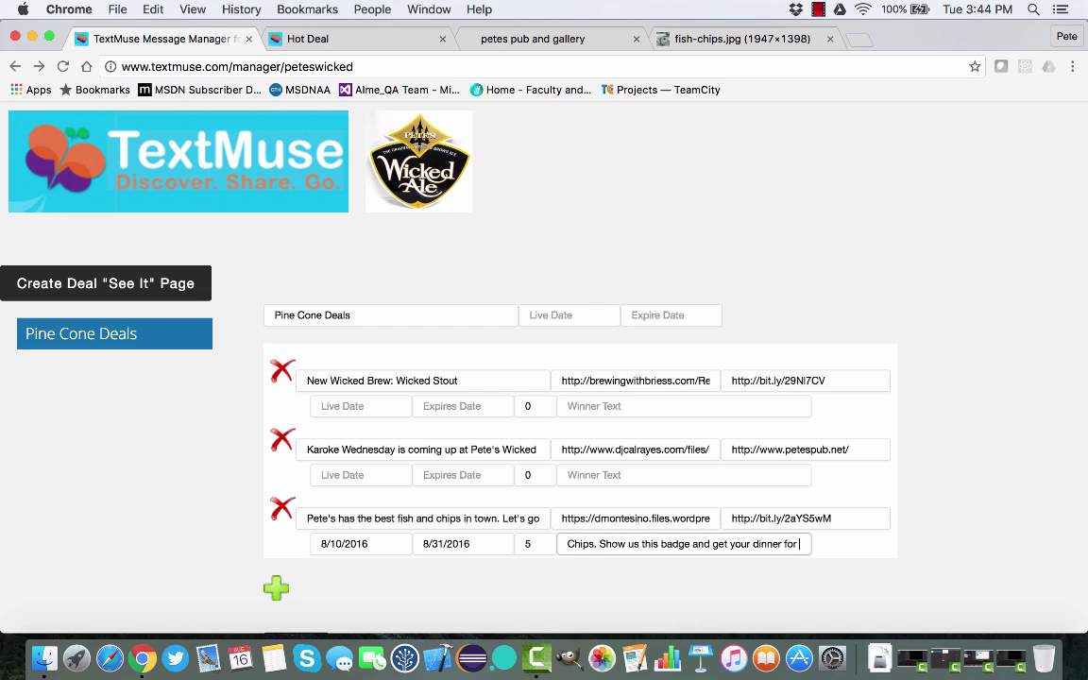
text($139.)
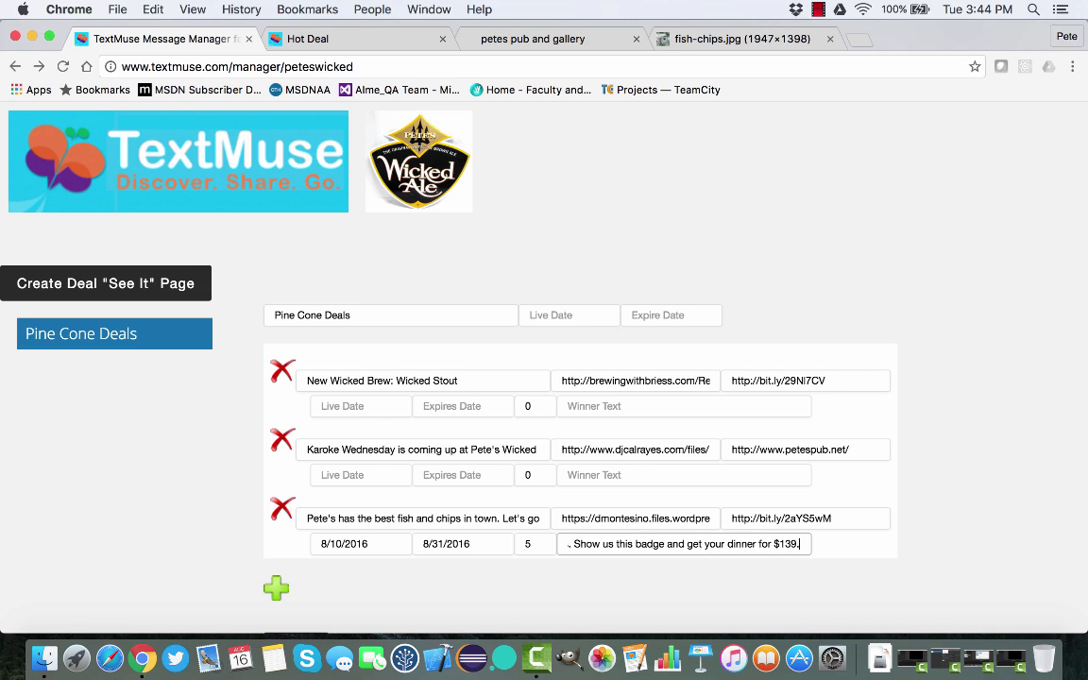
key(BackSpace)
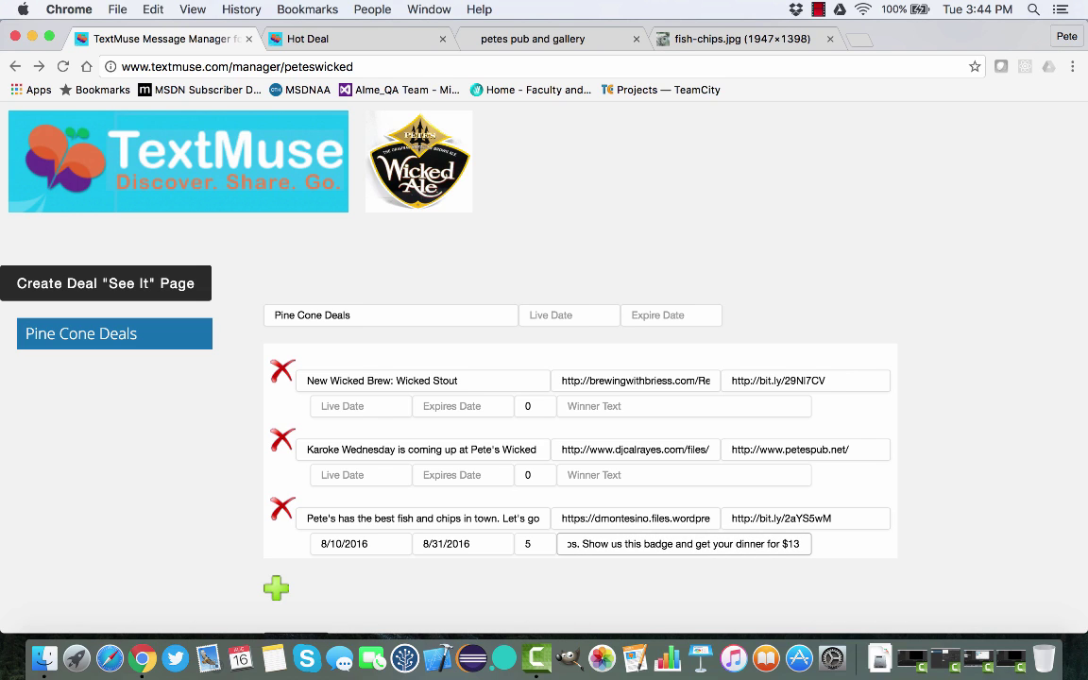
text(.95)
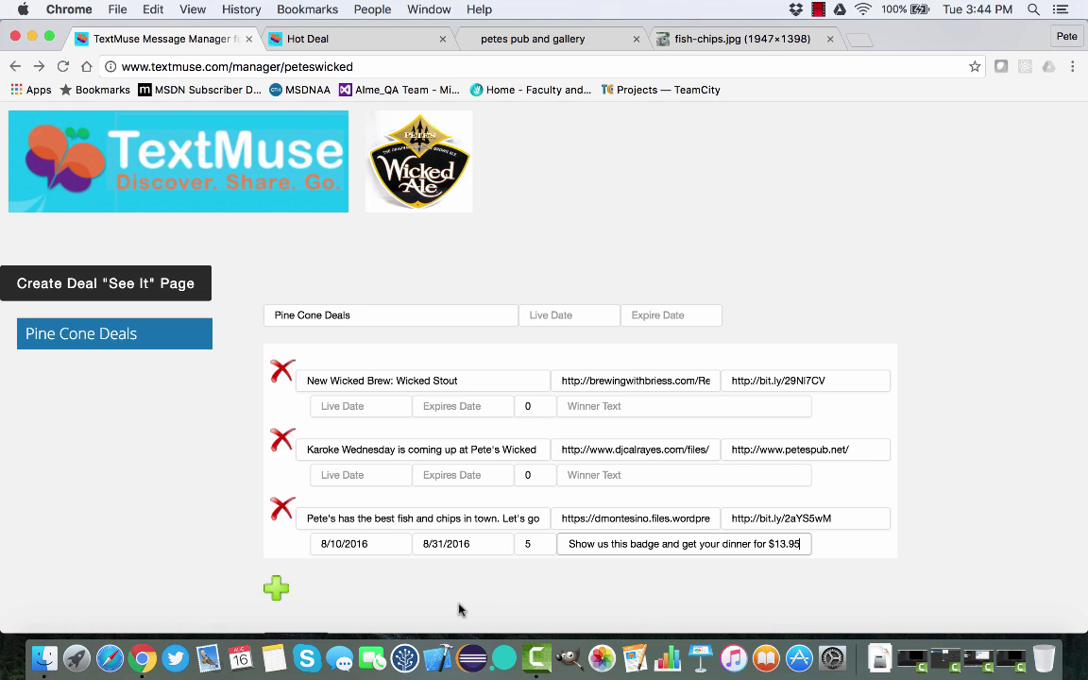
Post the Pine Cone Deals messages with the new fish and chips note
scroll(460, 608, down, 2)
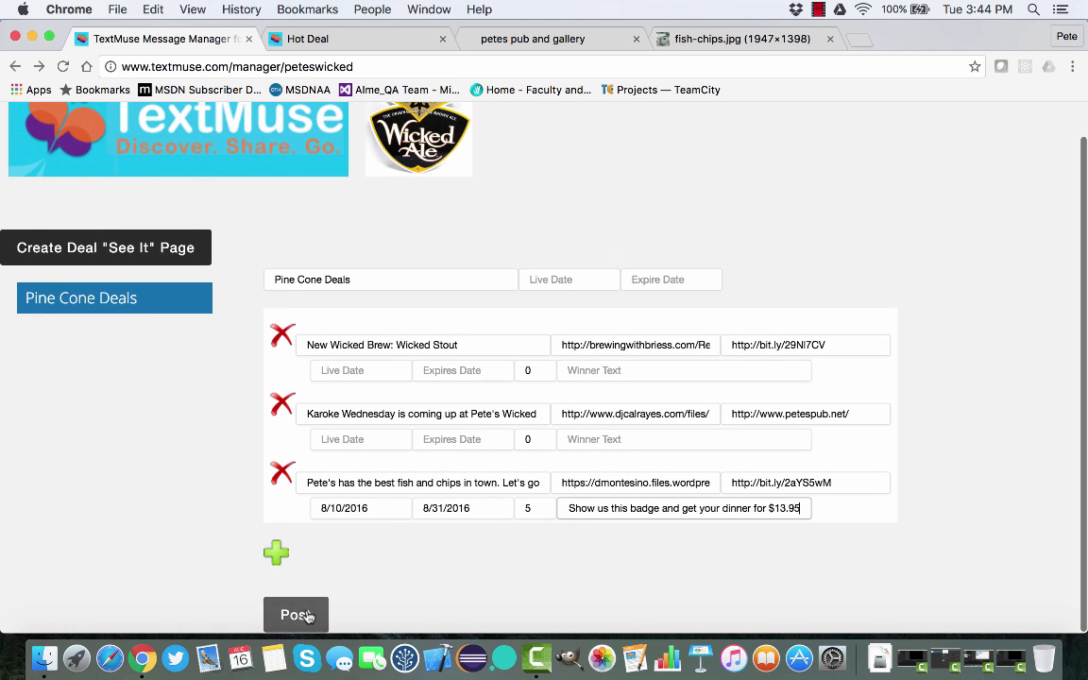
click(307, 616)
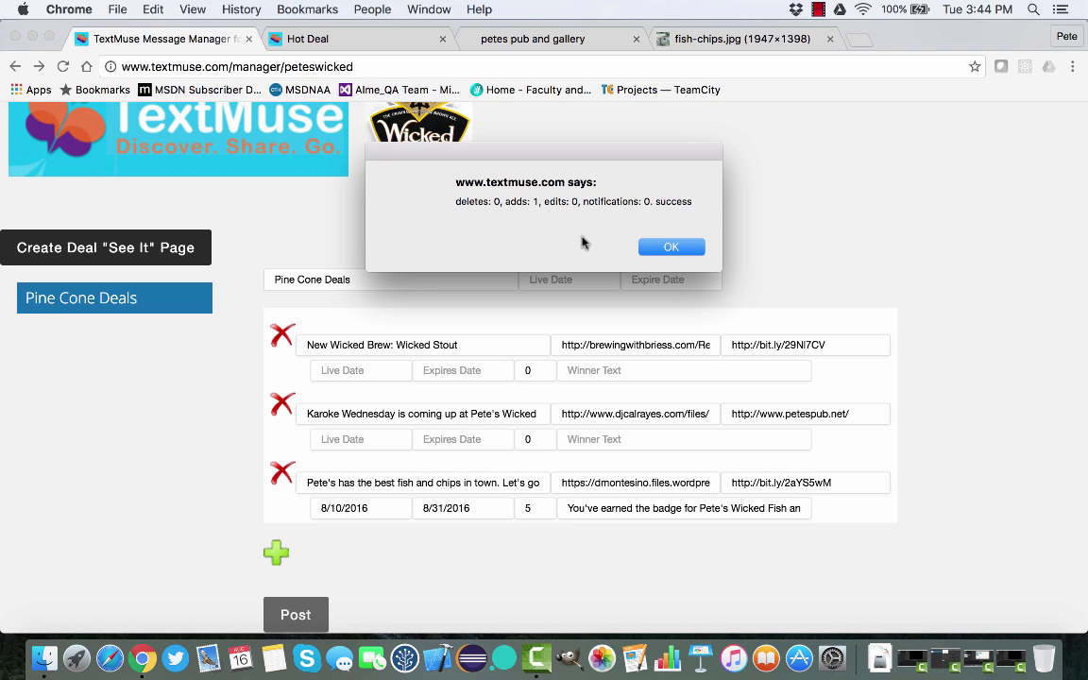
Dismiss the post confirmation, switch to the TextMuse phone app and open the fish and chips message in Pine Cone Deals
click(671, 249)
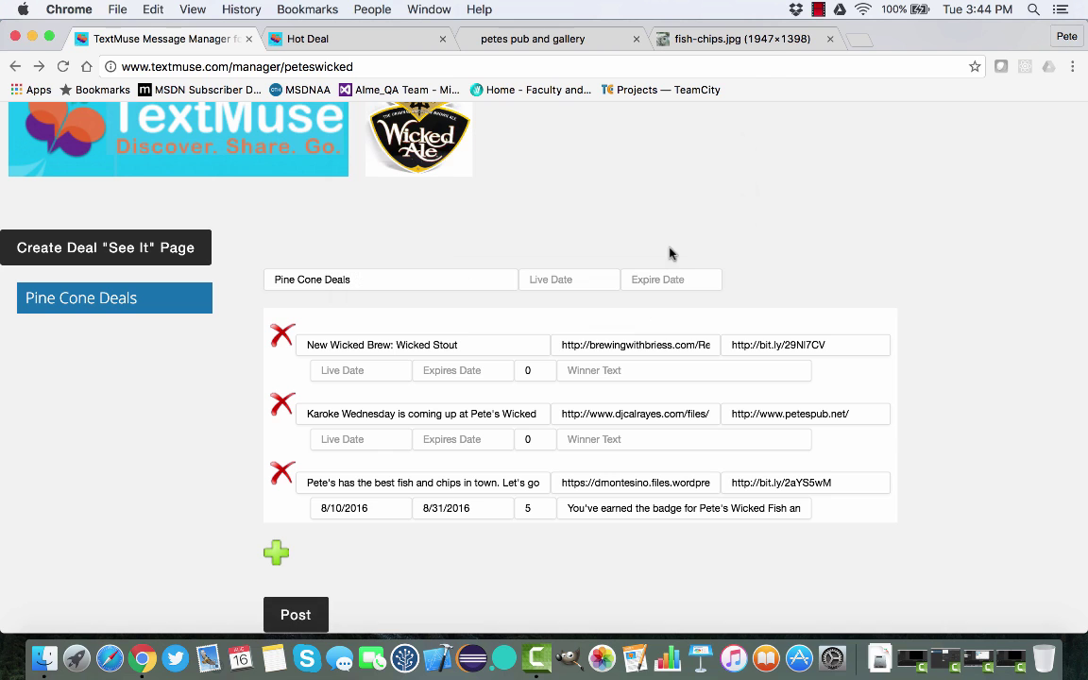
click(818, 9)
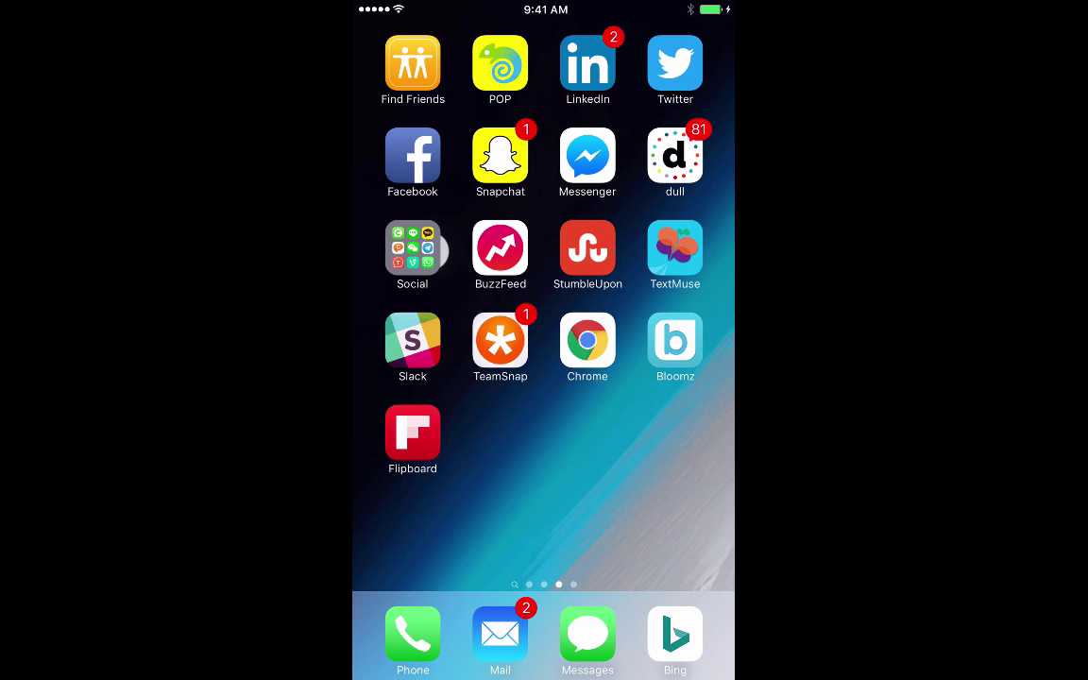
click(675, 248)
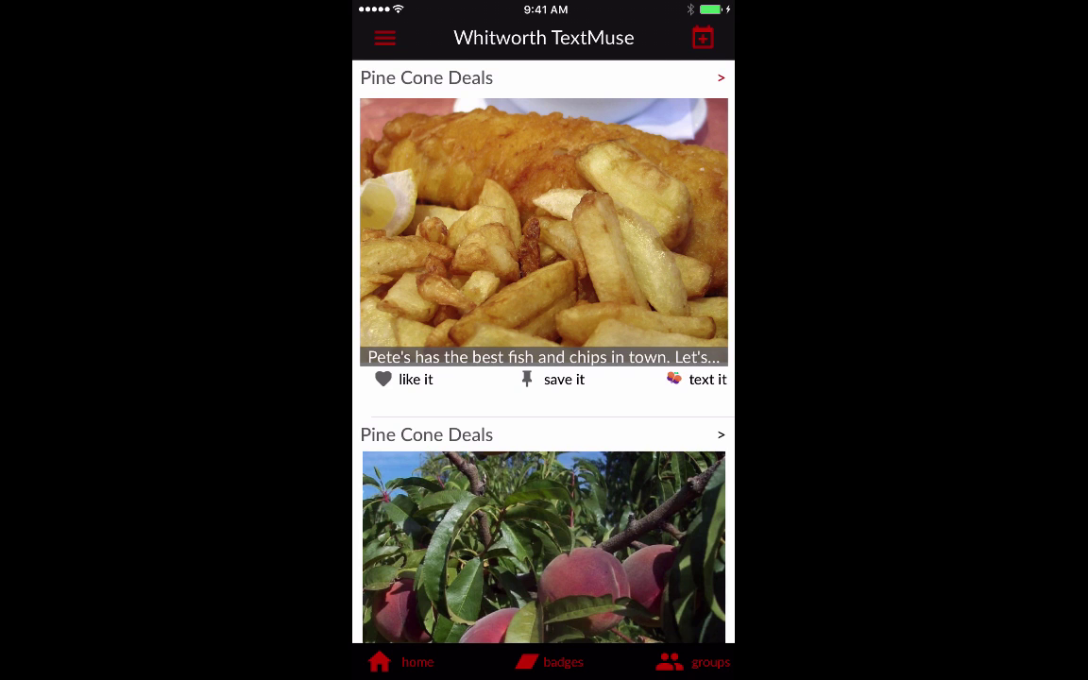
click(544, 233)
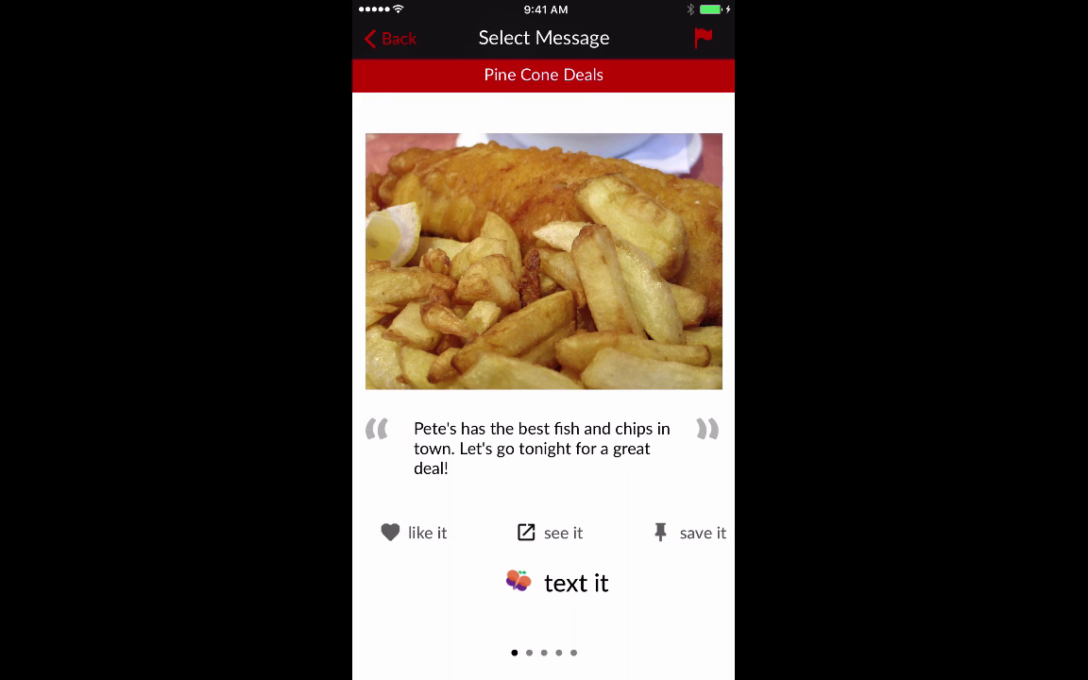
Review the fish and chips deal's "See It" page down to its pricing text and close it
click(551, 532)
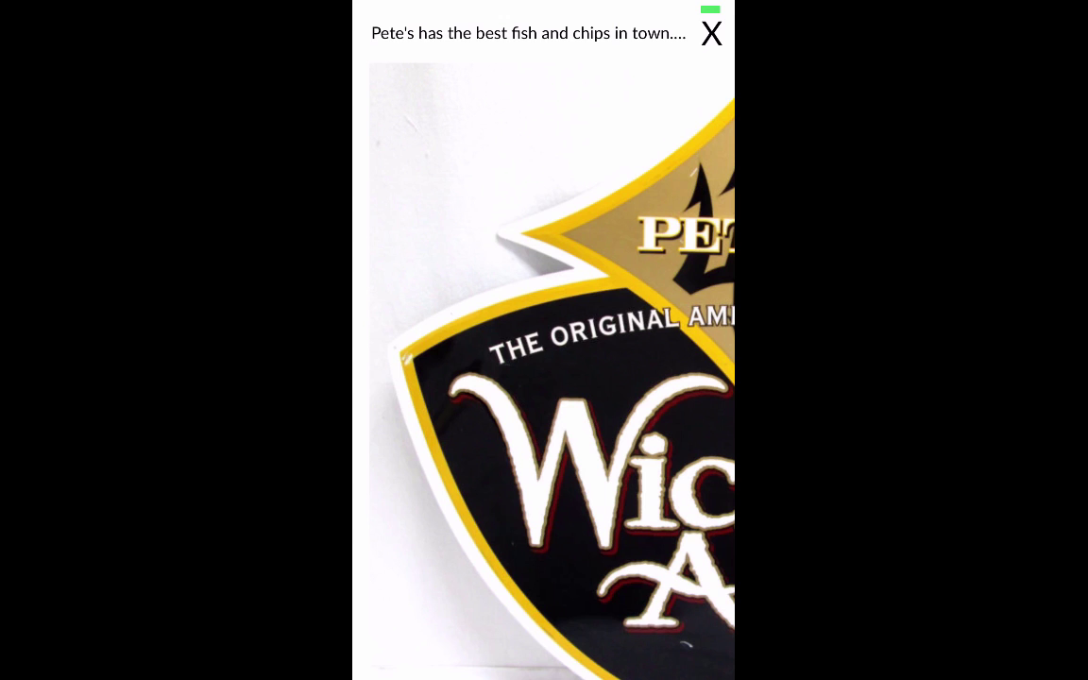
scroll(543, 359, down, 10)
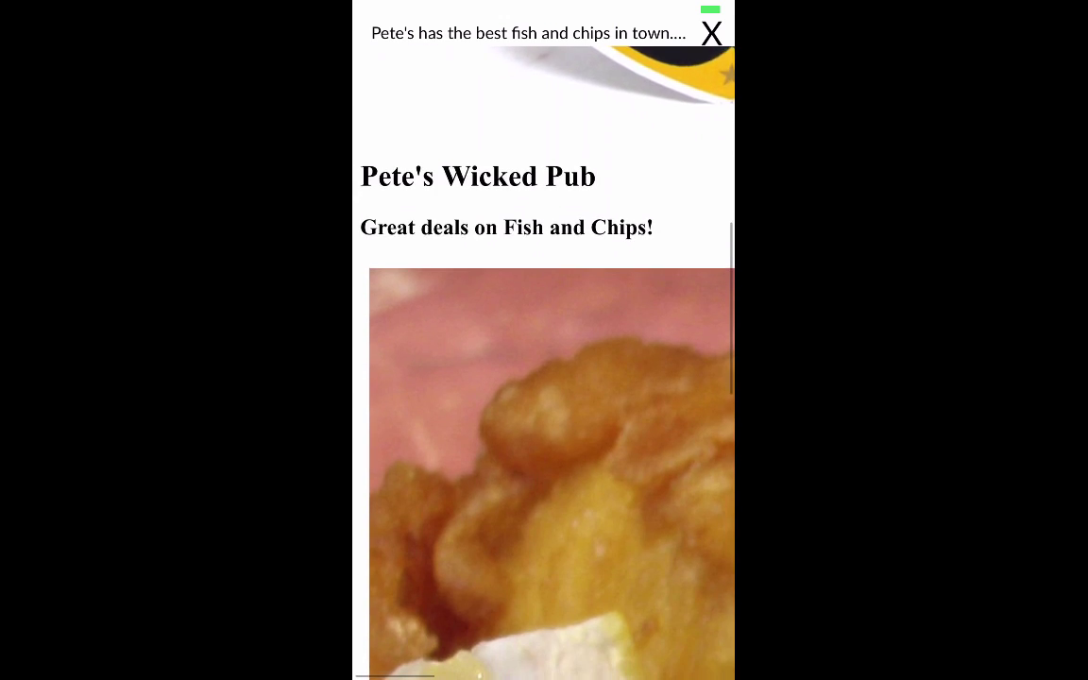
scroll(544, 359, down, 1)
scroll(543, 359, up, 2)
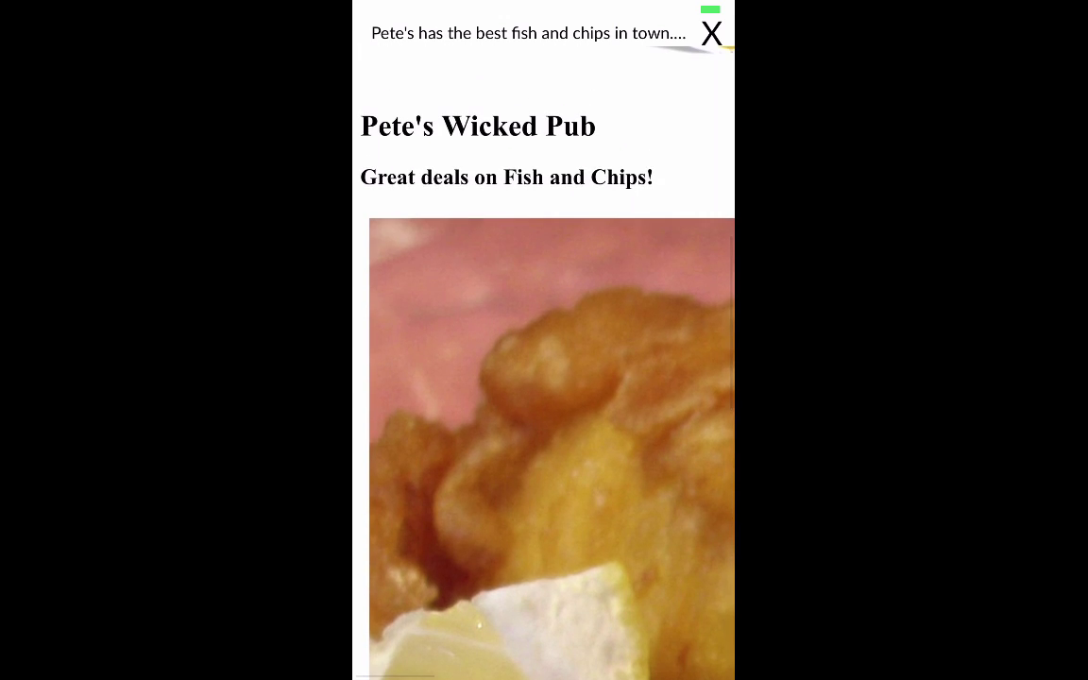
scroll(543, 359, down, 1)
scroll(543, 359, down, 15)
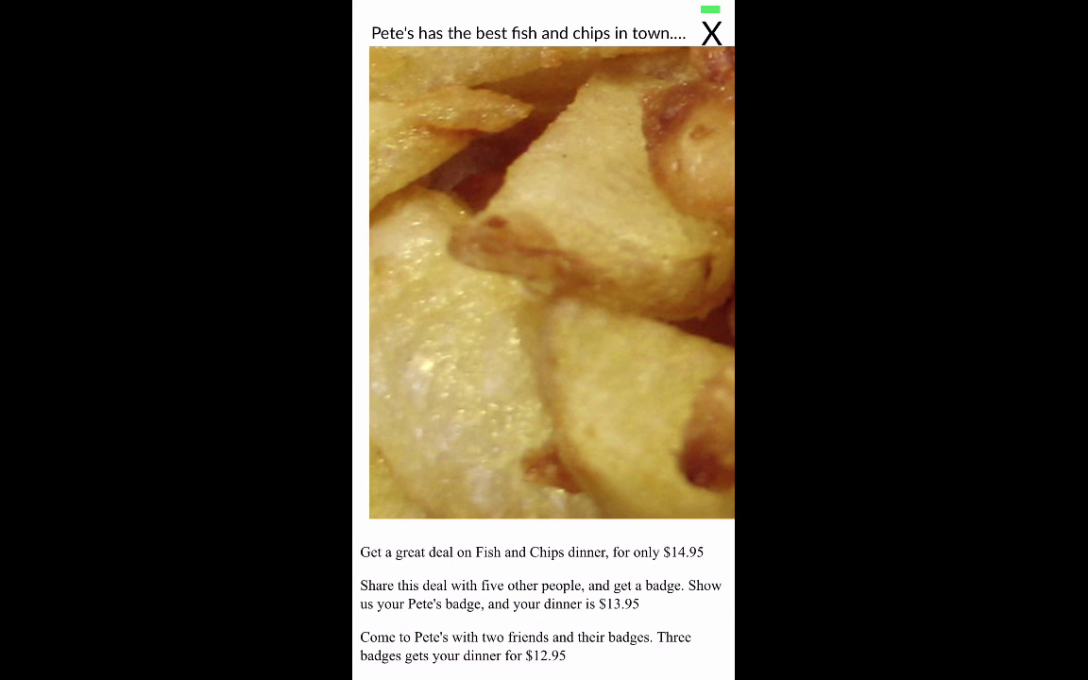
click(711, 34)
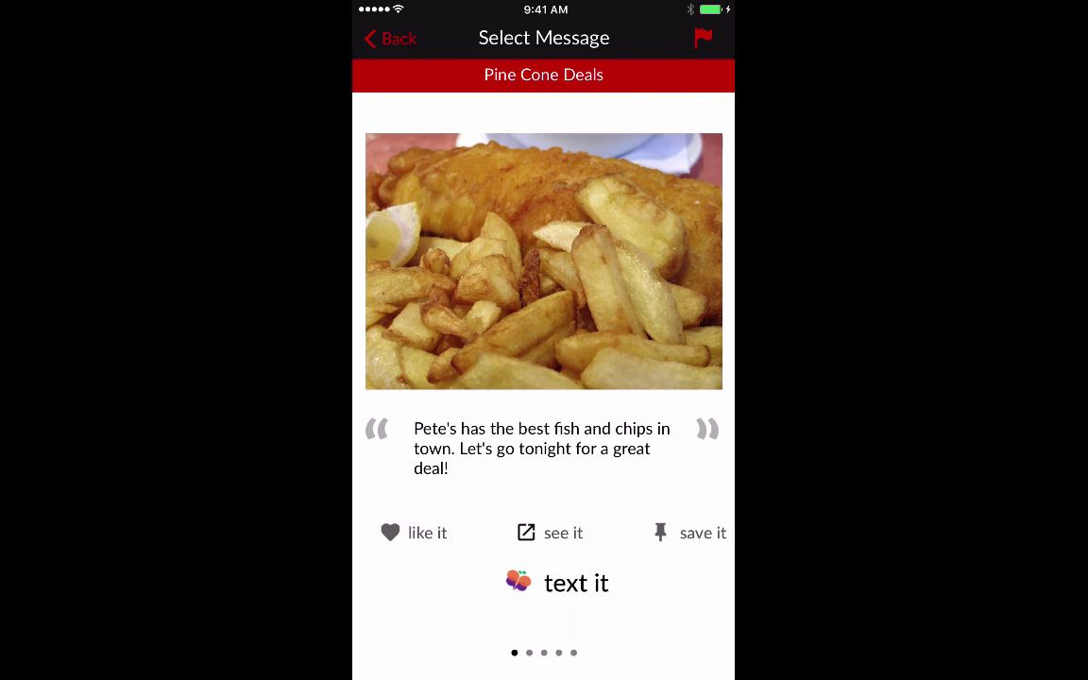
Choose to text the fish and chips deal and select all five recent contacts as recipients
click(560, 583)
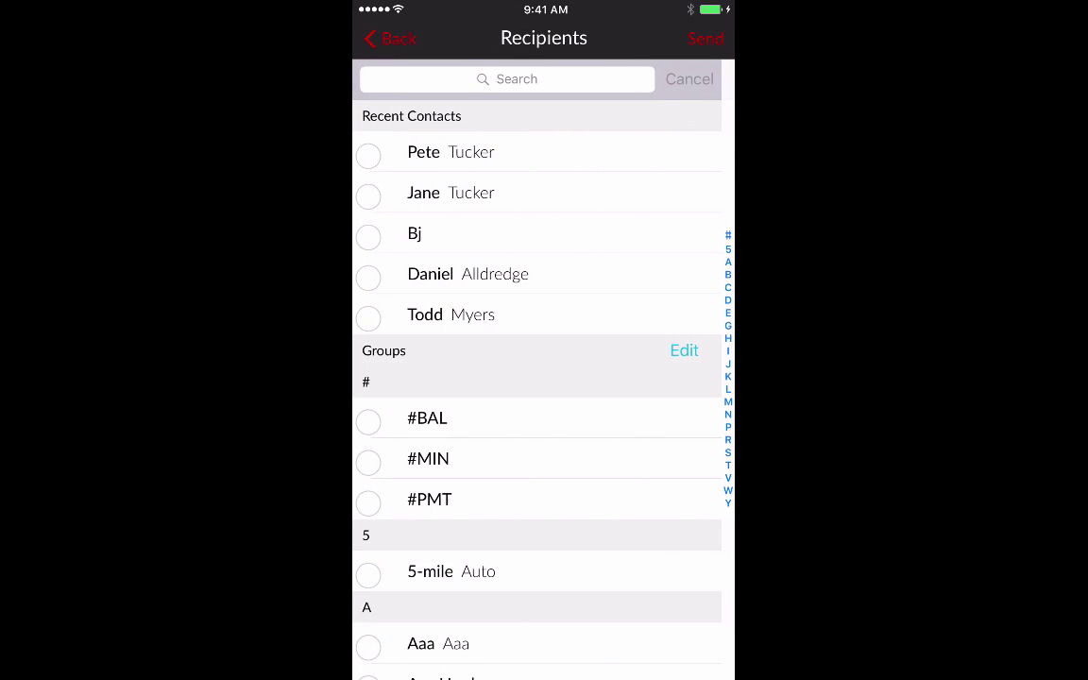
click(454, 152)
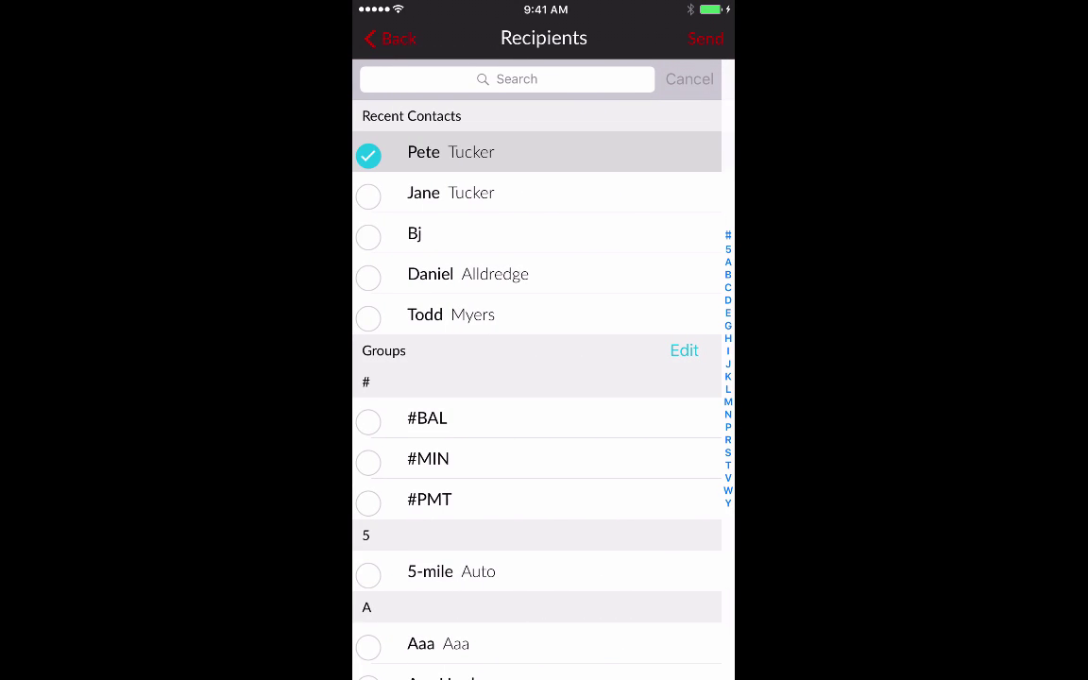
click(453, 193)
click(454, 234)
click(454, 274)
click(453, 314)
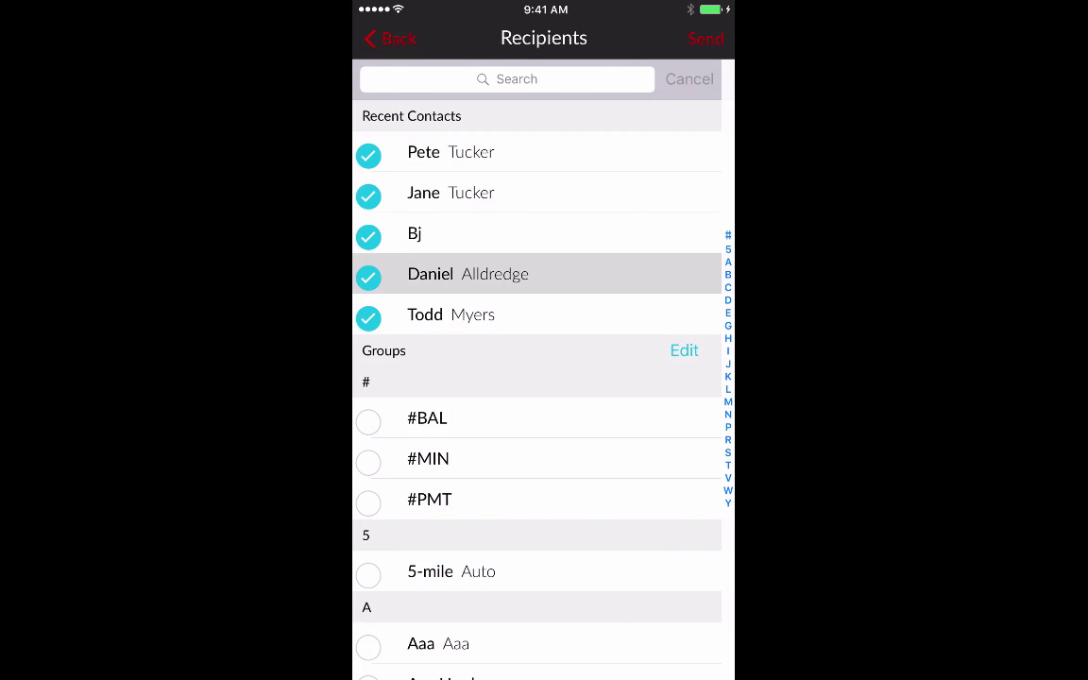